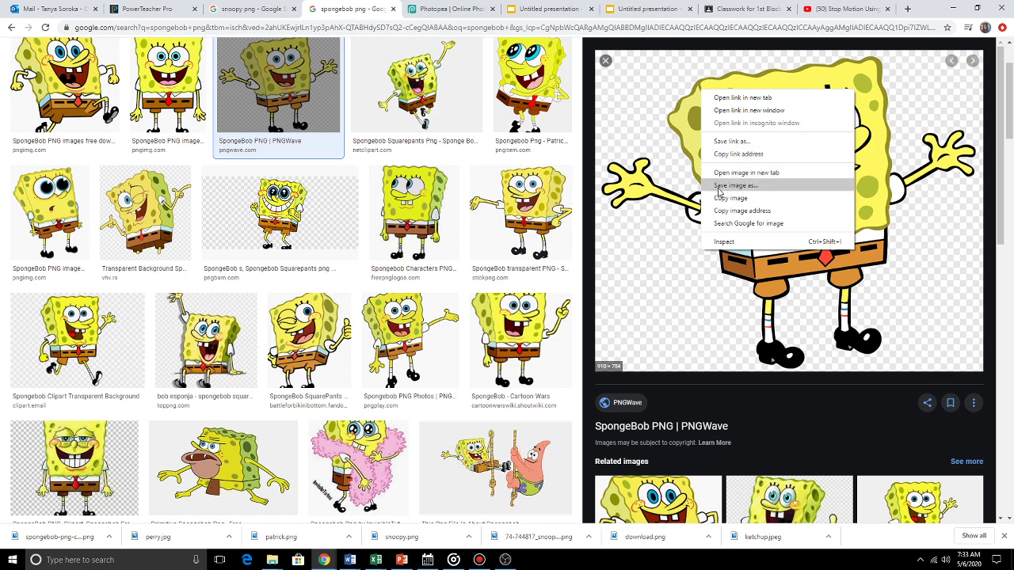
pyautogui.click(721, 188)
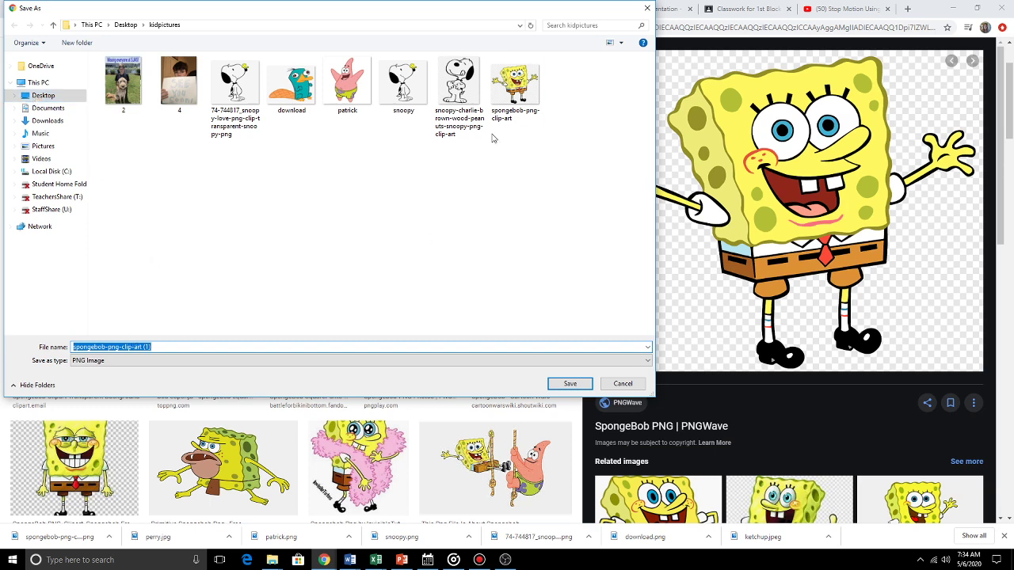
pyautogui.click(622, 385)
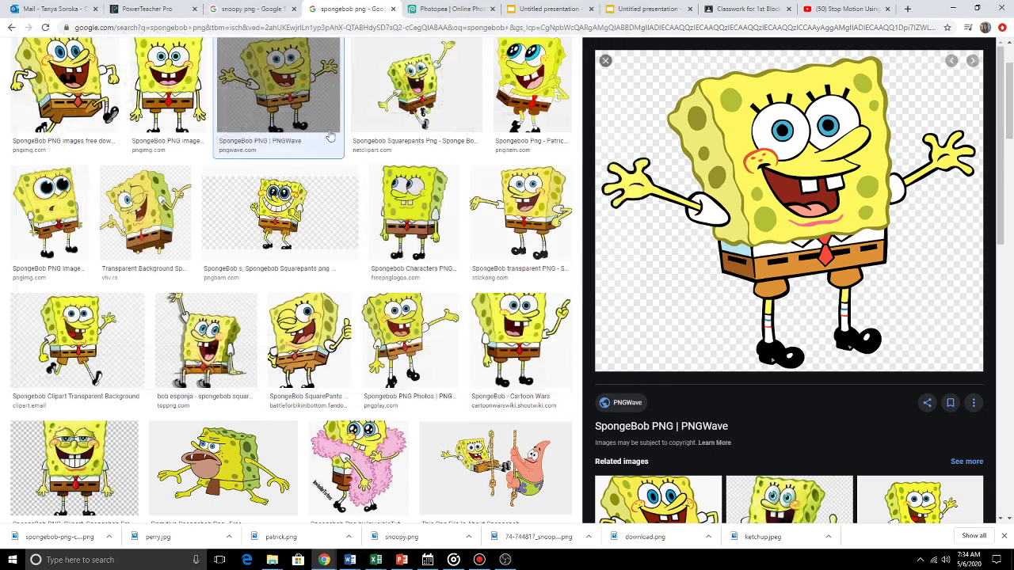
pyautogui.click(267, 8)
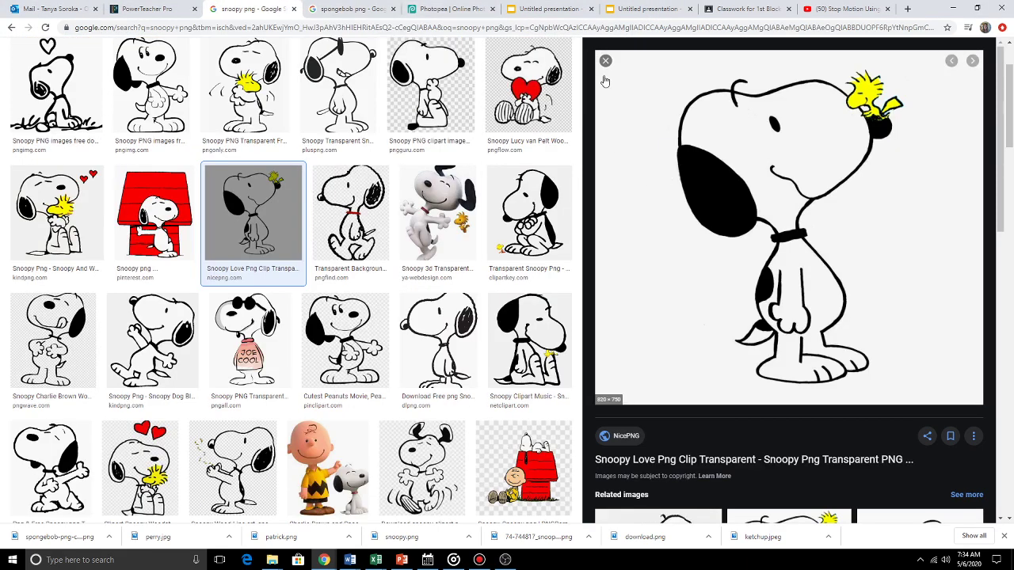
pyautogui.hotkey('ctrl', 'Tab')
pyautogui.hotkey('ctrl', 'shift', 'Tab')
pyautogui.rightClick(641, 90)
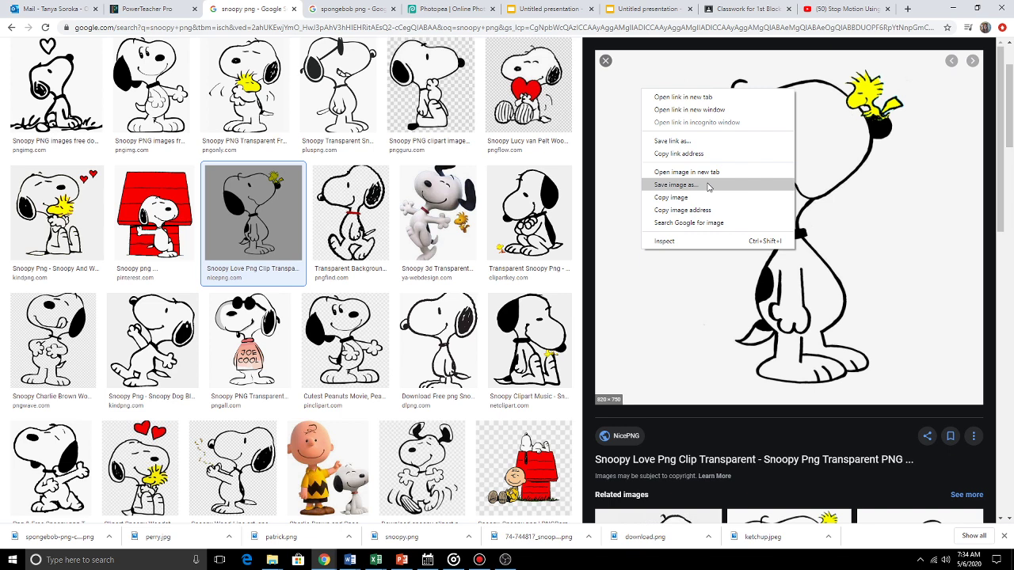
# Switch to Photopea and open the snoopy image from the kidpictures folder
pyautogui.click(434, 8)
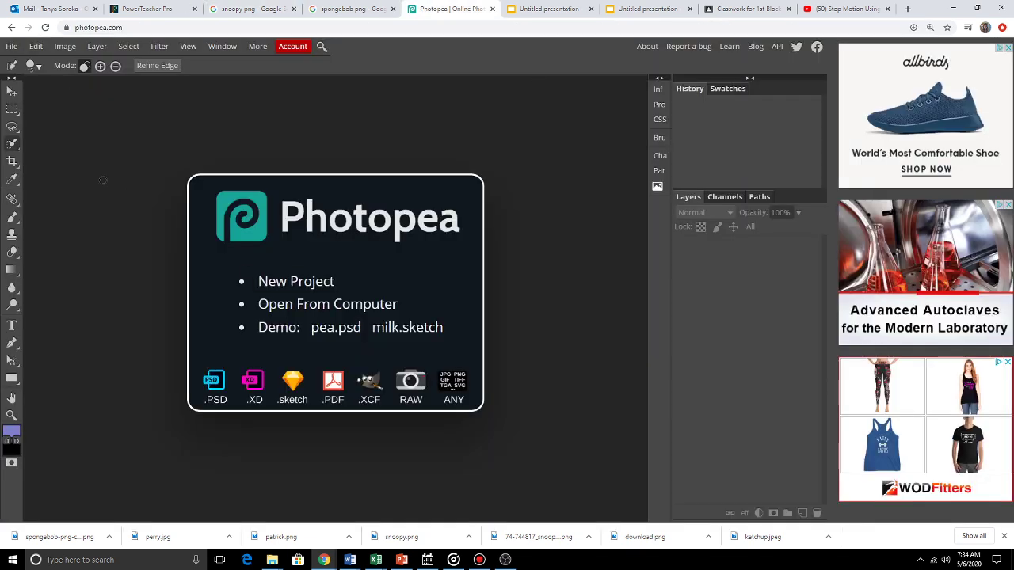
pyautogui.click(12, 46)
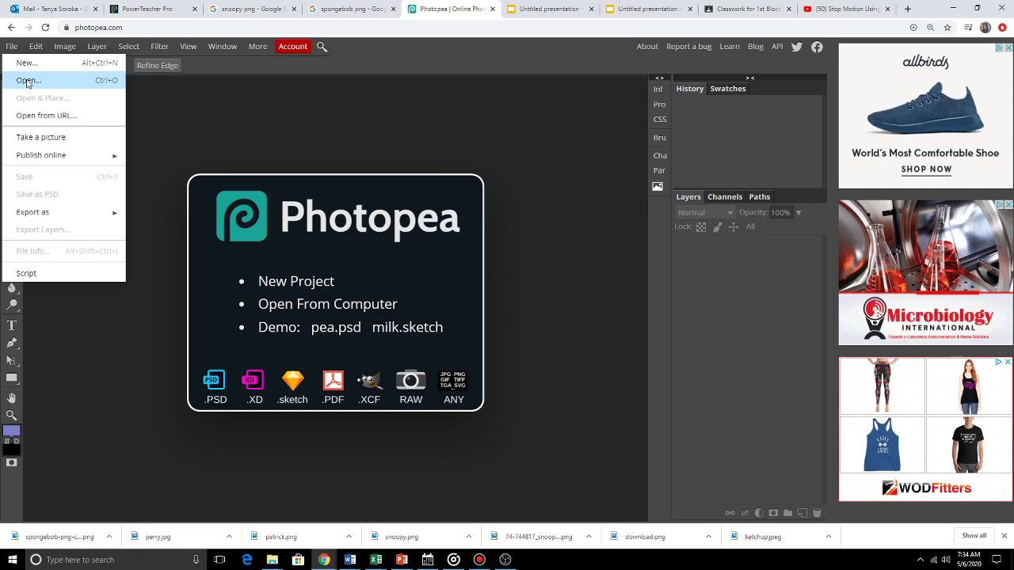
pyautogui.click(28, 81)
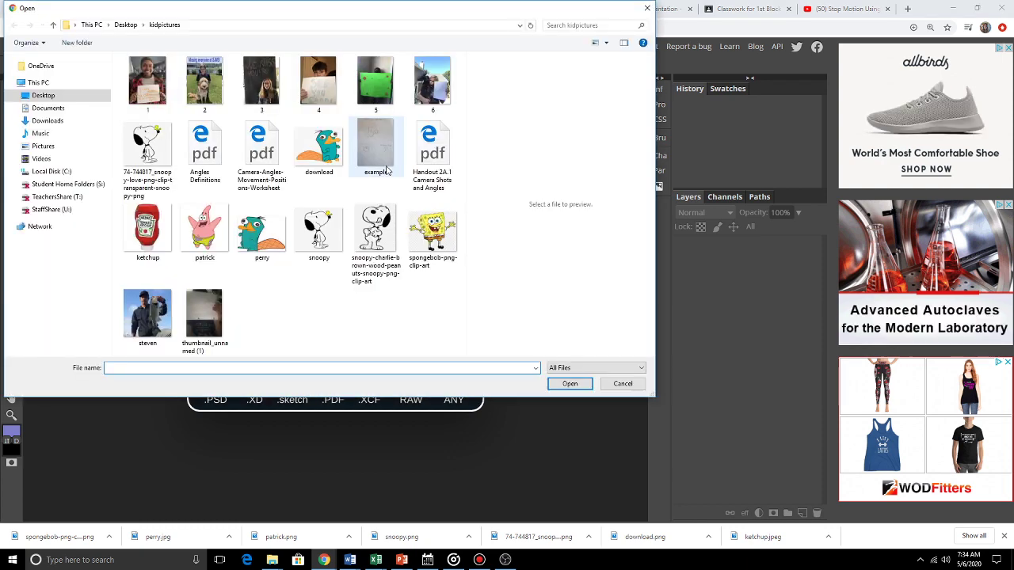
pyautogui.doubleClick(319, 230)
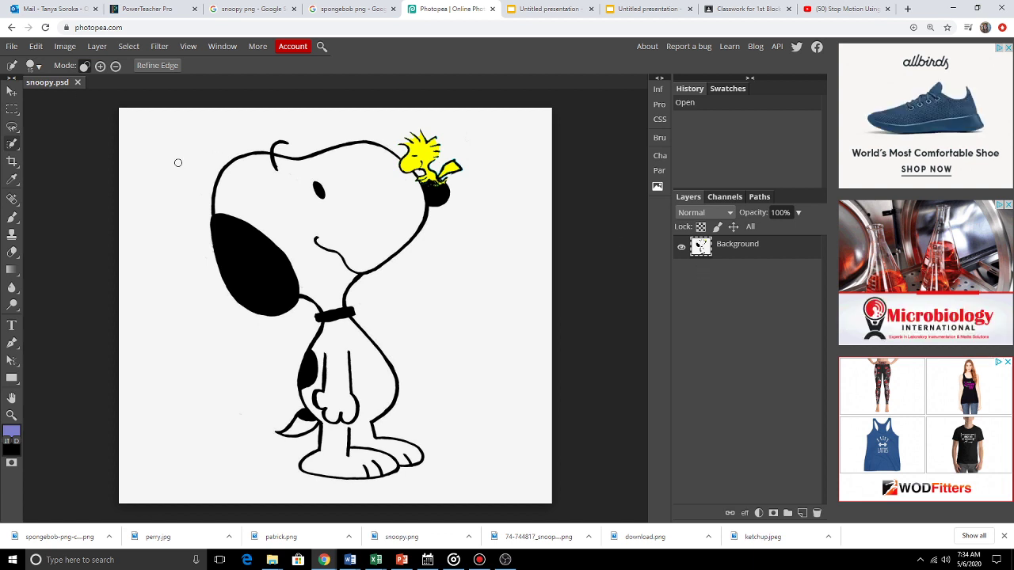
# Select the plain background around Snoopy with the Magic Wand at tolerance 10 and delete it
pyautogui.rightClick(13, 144)
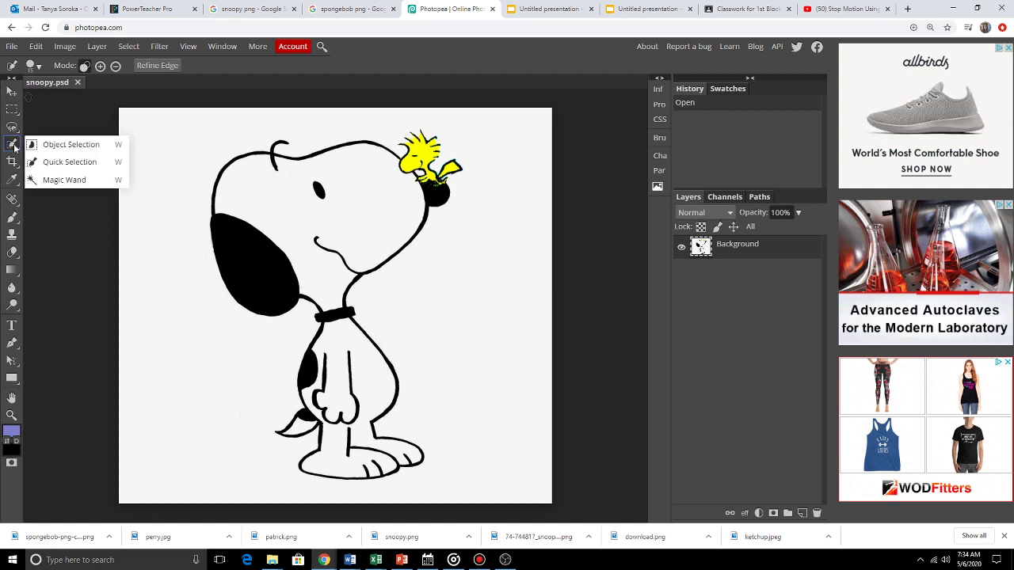
pyautogui.click(63, 180)
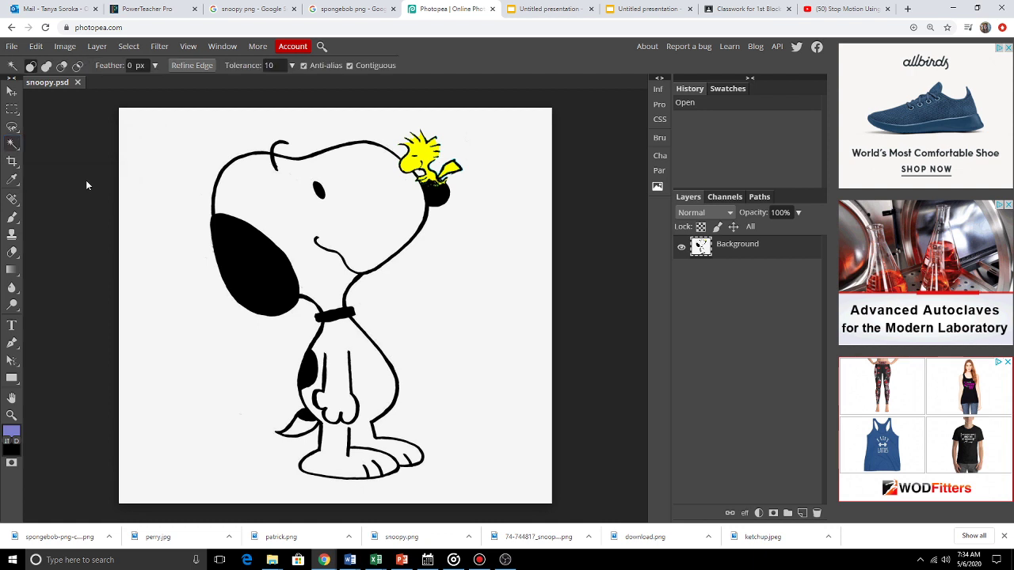
pyautogui.click(174, 149)
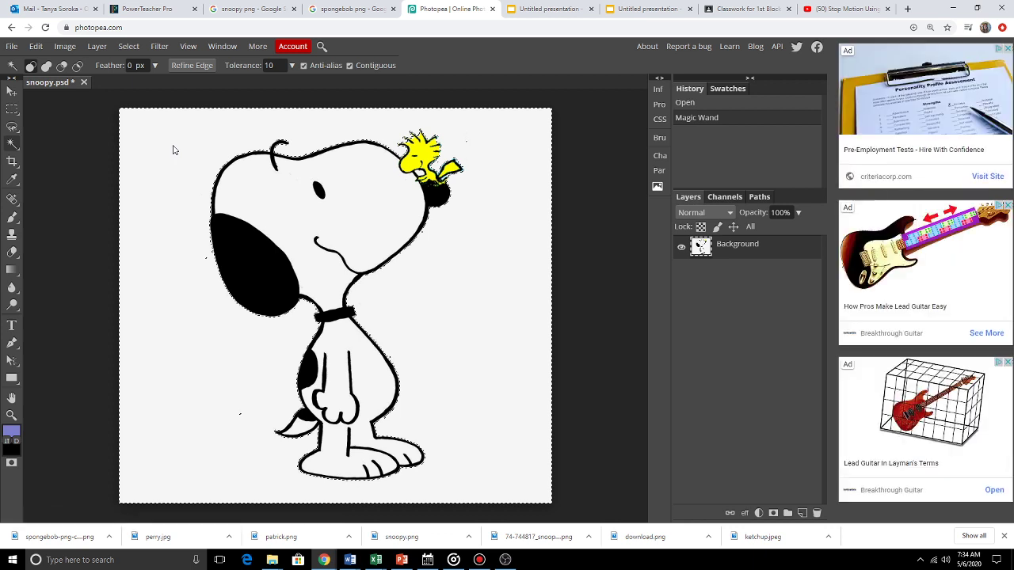
pyautogui.press('Delete')
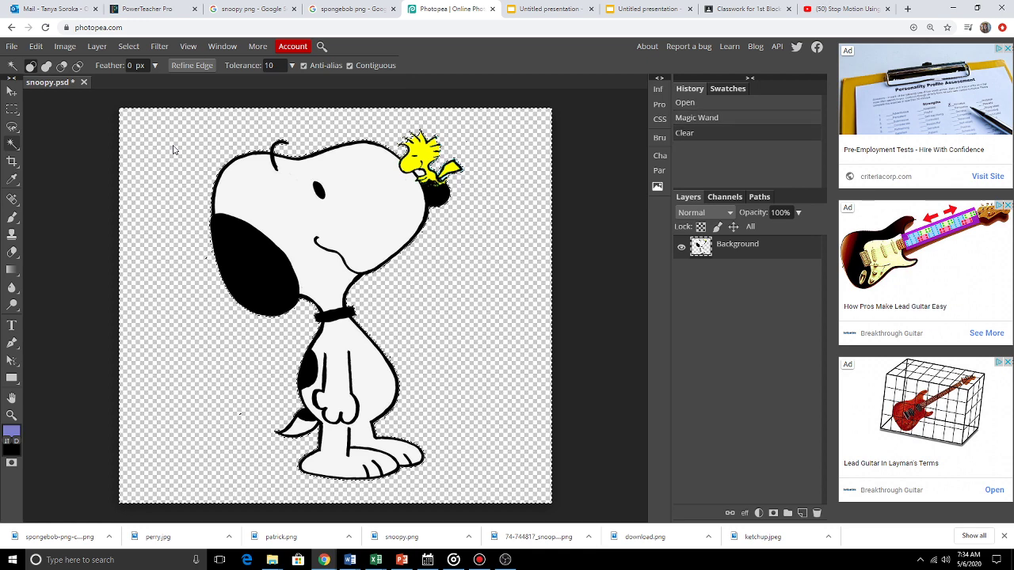
# Remove the small leftover background patch beside the yellow bird with the Magic Wand and clear the selection
pyautogui.click(418, 174)
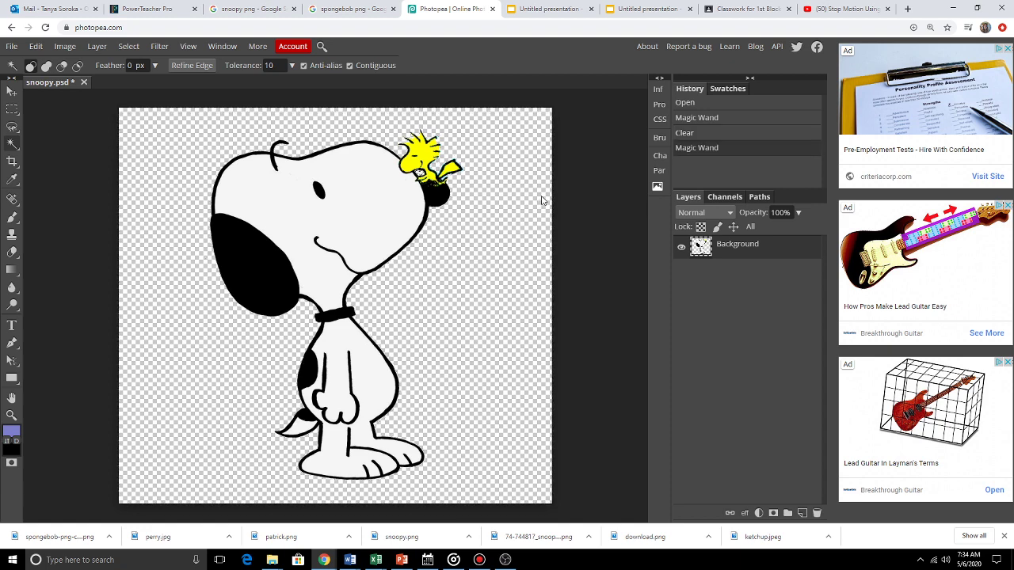
pyautogui.press('Delete')
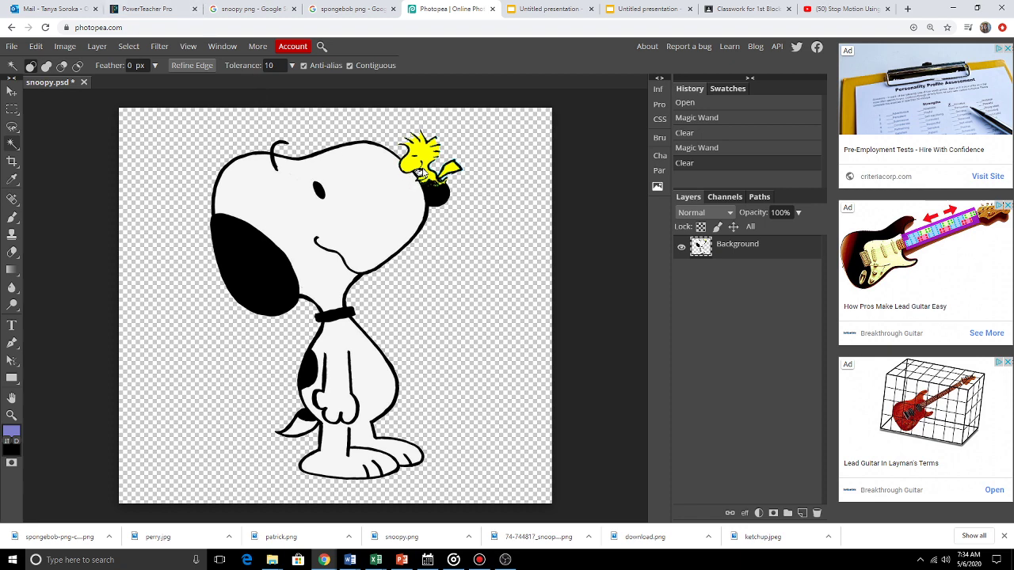
pyautogui.hotkey('ctrl', 'd')
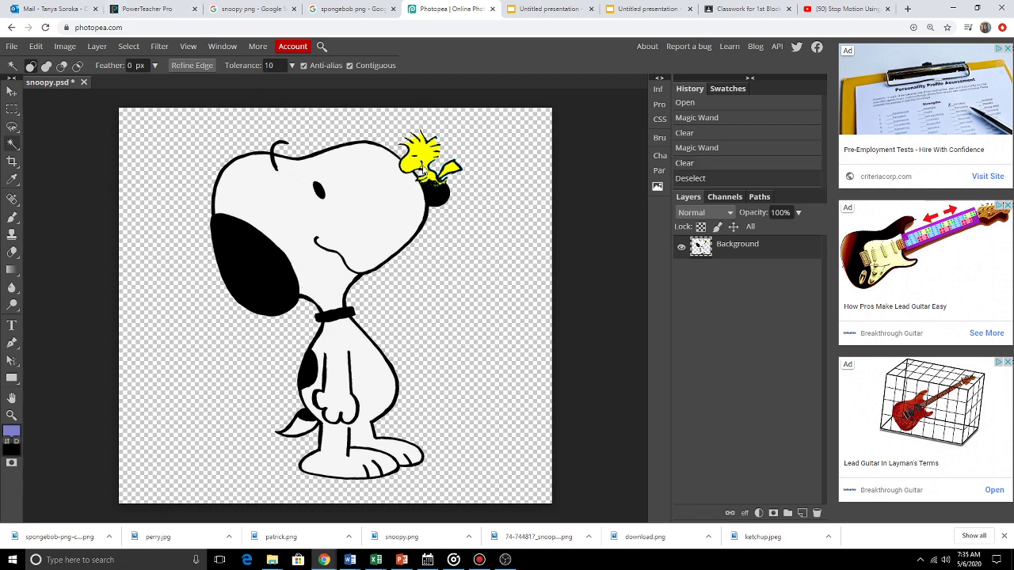
# Copy the cut-out Snoopy with a rectangular selection around it and paste it onto slide 3 of the stop motion presentation in Google Slides
pyautogui.click(12, 109)
pyautogui.moveTo(173, 117); pyautogui.dragTo(516, 492)
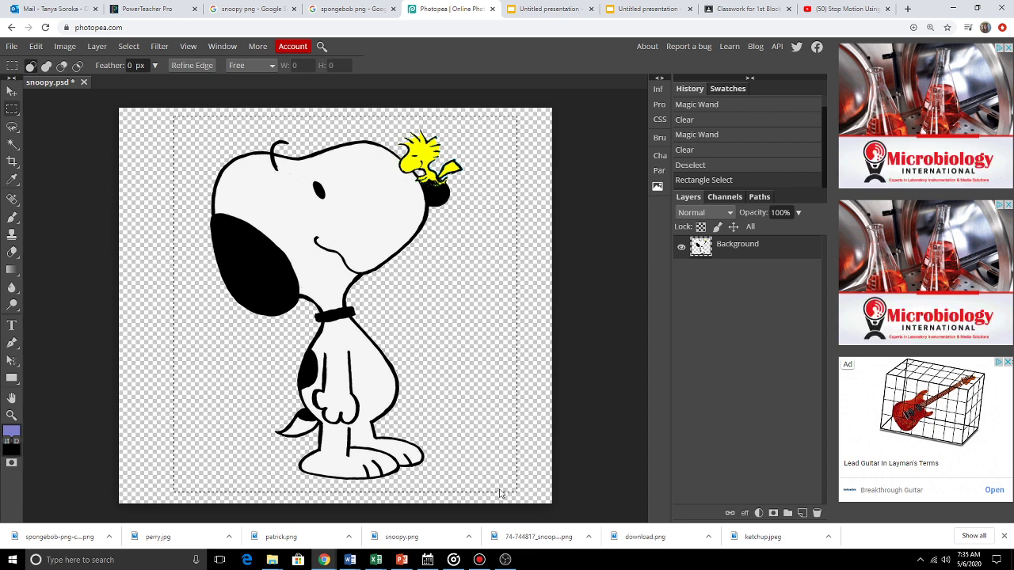
pyautogui.click(622, 9)
pyautogui.click(561, 176)
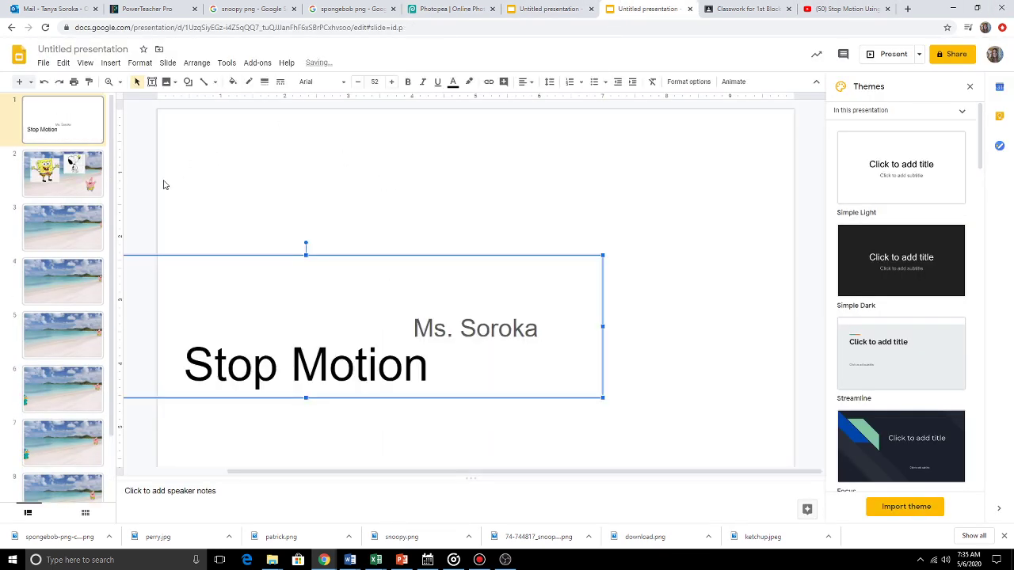
pyautogui.click(96, 221)
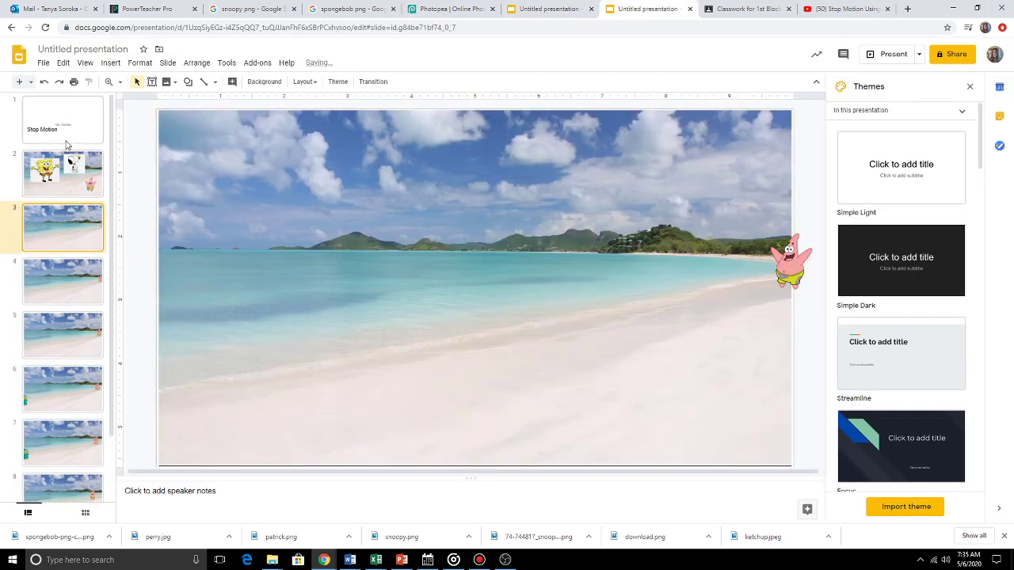
pyautogui.hotkey('ctrl', 'v')
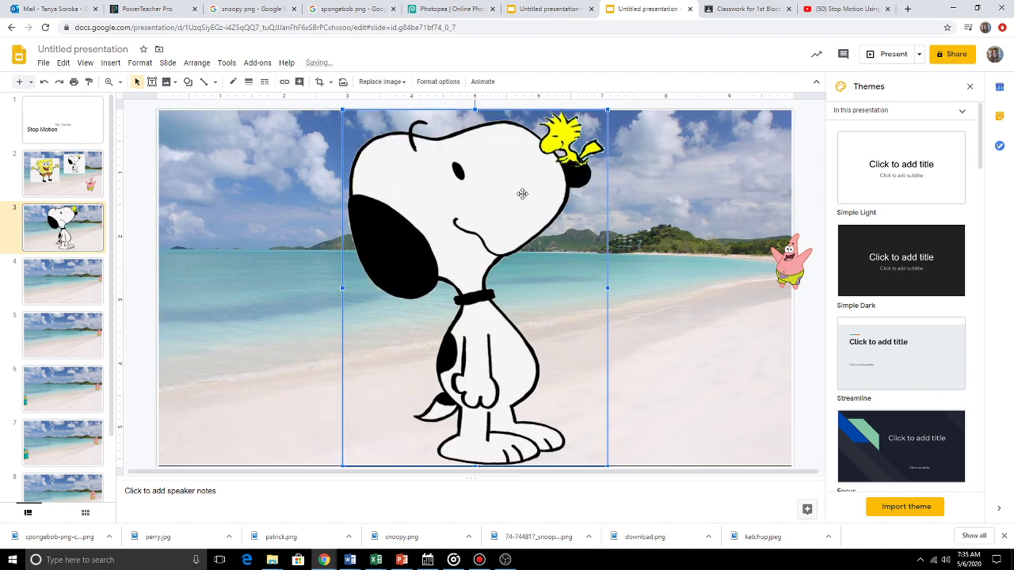
# Shrink the pasted Snoopy to roughly half size and move it to the left side of the beach on slide 3
pyautogui.moveTo(604, 112); pyautogui.dragTo(482, 272)
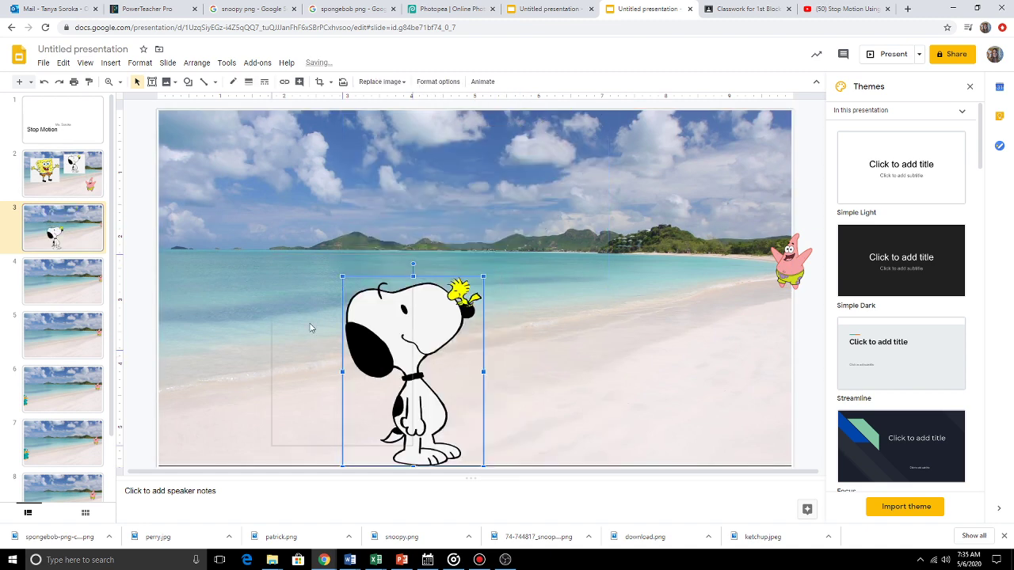
pyautogui.moveTo(464, 361); pyautogui.dragTo(289, 309)
# Compare the Snoopy with its background on slide 2 to the cut-out Snoopy on slide 3
pyautogui.click(75, 176)
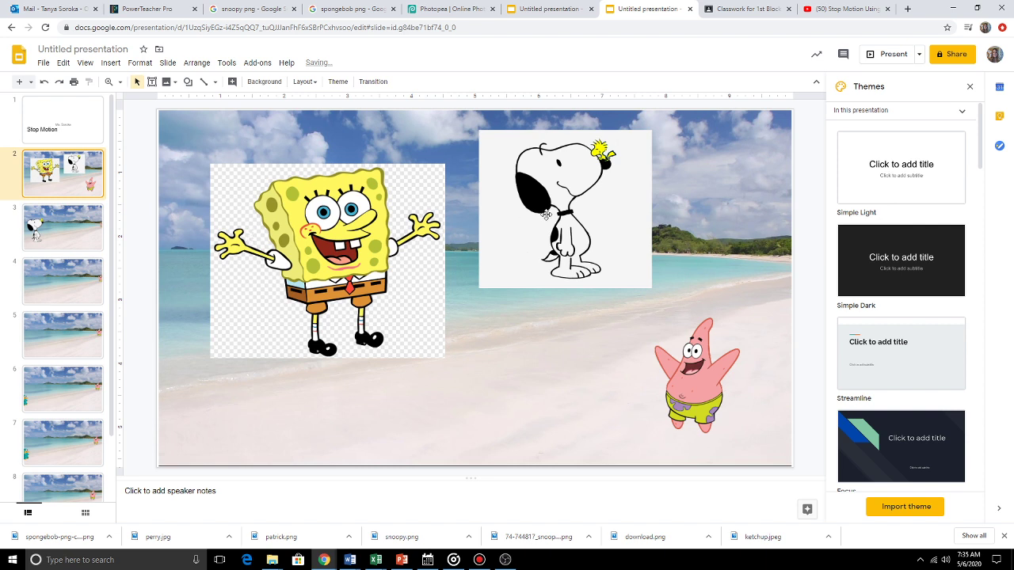
pyautogui.click(87, 224)
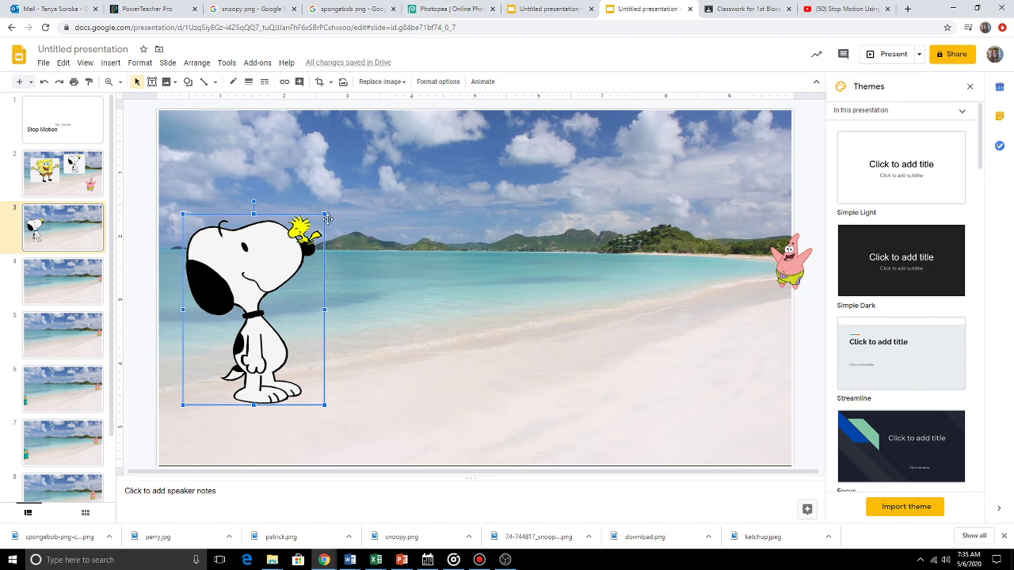
pyautogui.click(61, 191)
pyautogui.click(75, 234)
pyautogui.click(64, 195)
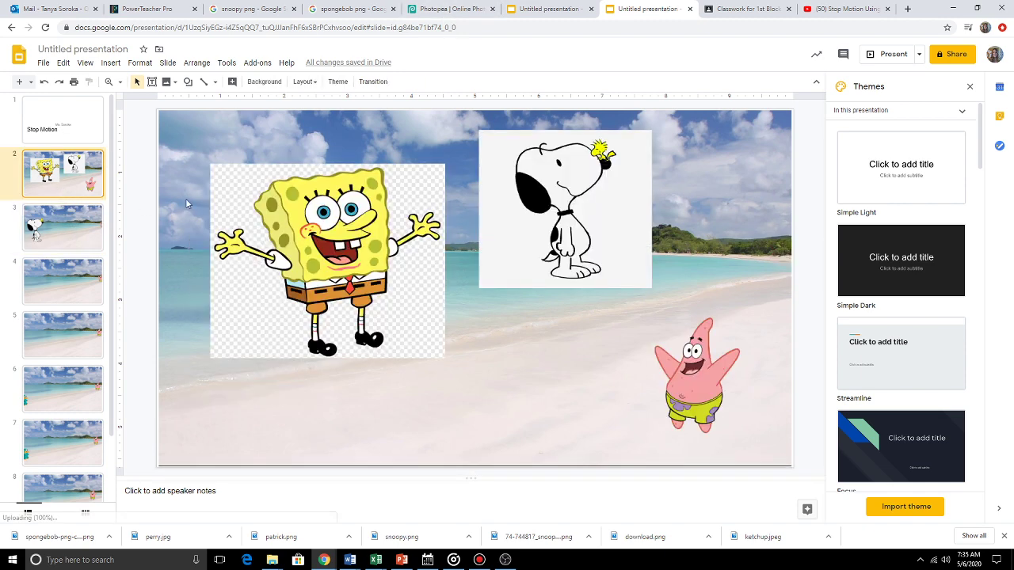
# Open the spongebob-png-clip-art image in Photopea and check it against the SpongeBob picture on slide 2 in Google Slides
pyautogui.click(447, 9)
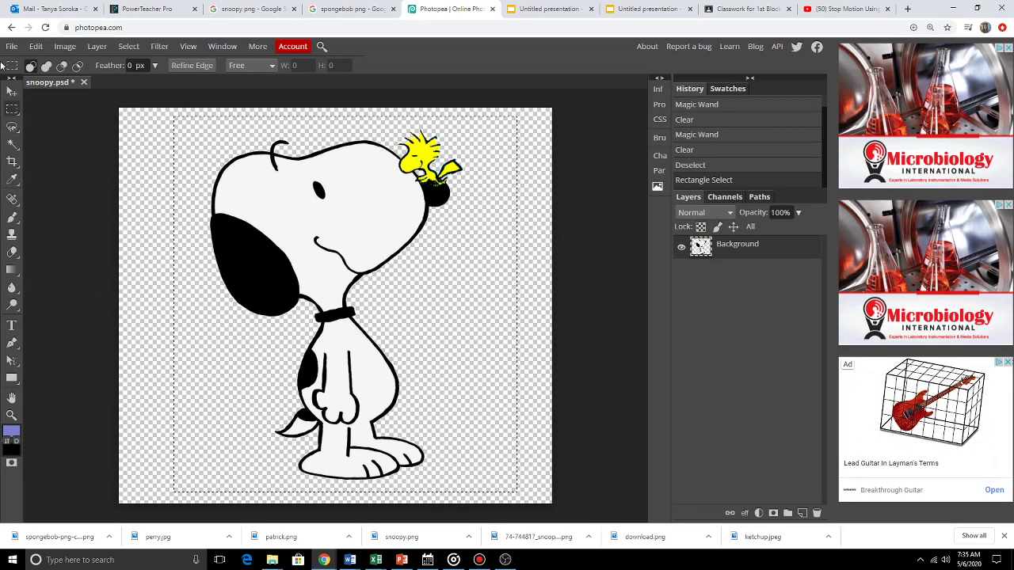
pyautogui.click(12, 46)
pyautogui.click(55, 99)
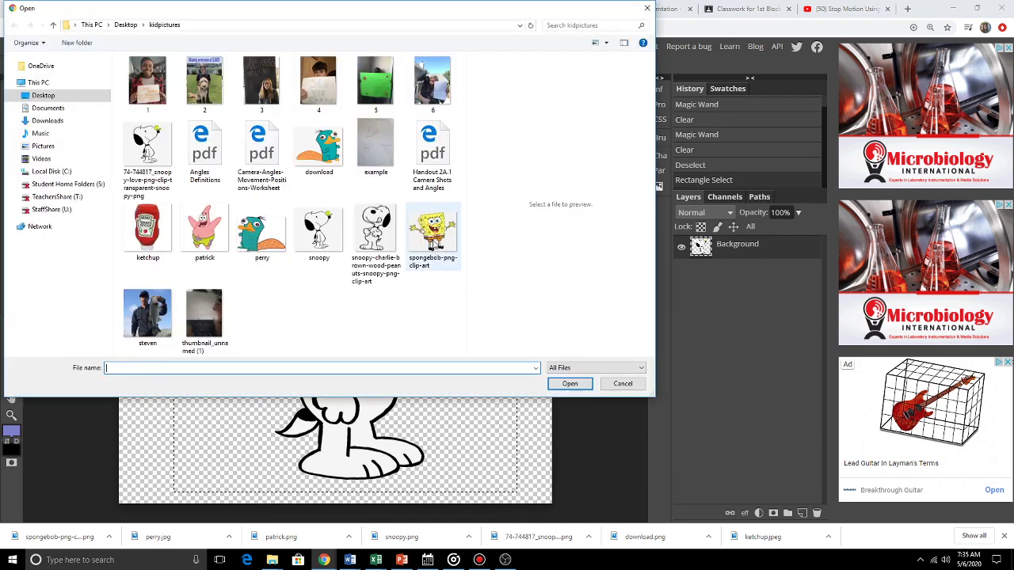
pyautogui.doubleClick(433, 238)
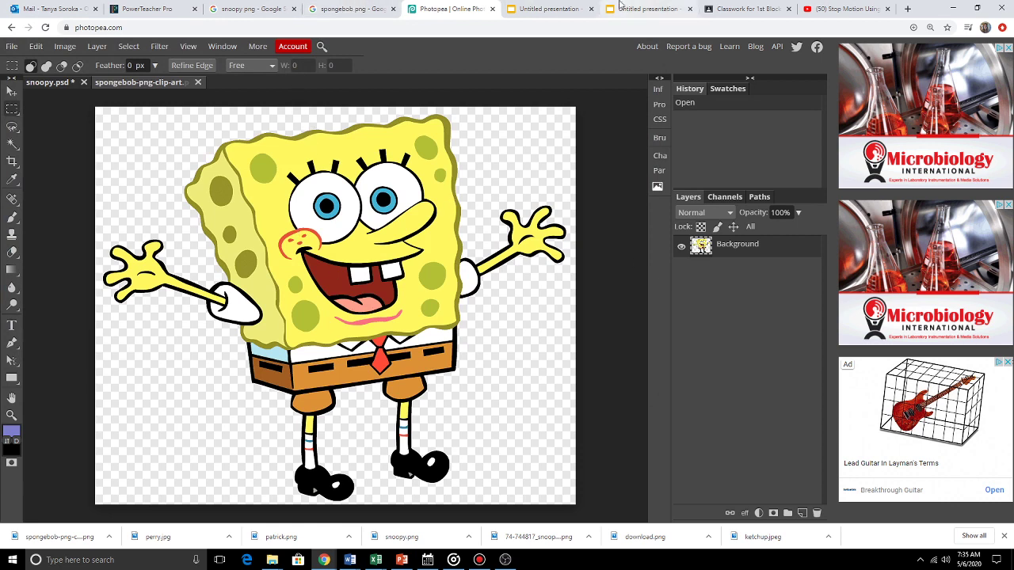
pyautogui.click(644, 9)
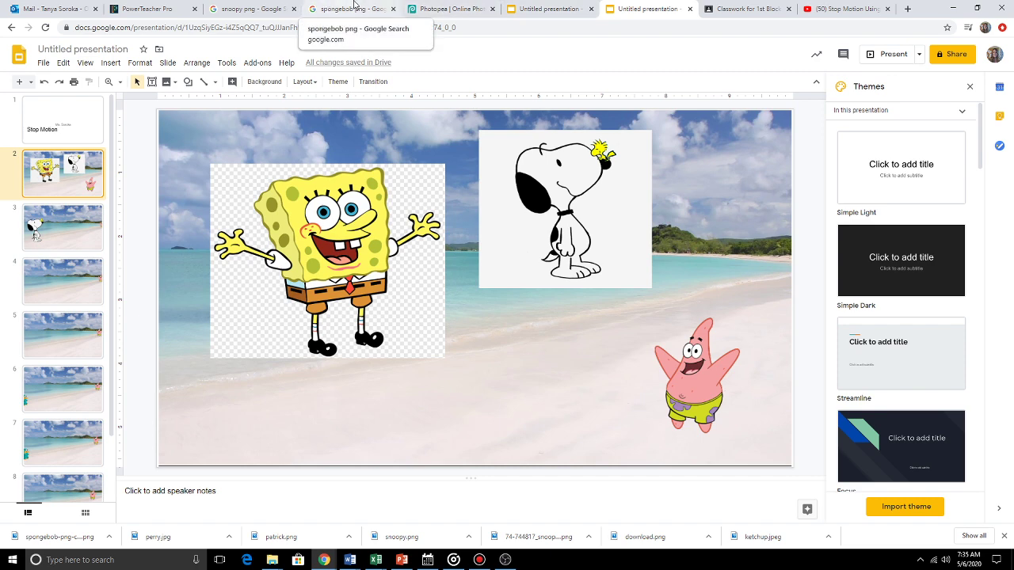
pyautogui.click(420, 9)
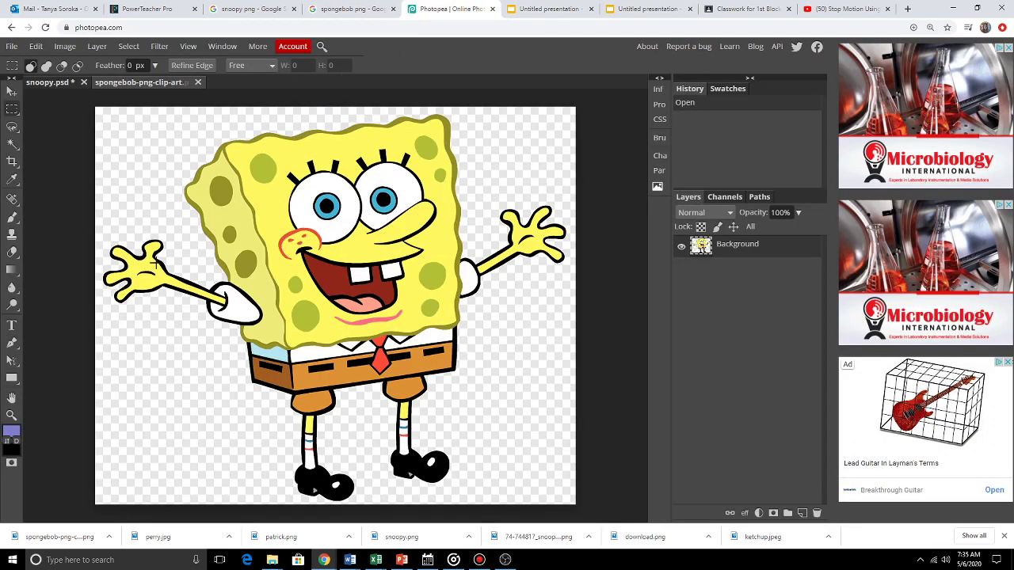
# Try to select the checkered background around SpongeBob with the Magic Wand and clear the selection
pyautogui.click(20, 144)
pyautogui.click(161, 171)
pyautogui.click(162, 170)
pyautogui.click(181, 191)
pyautogui.click(179, 150)
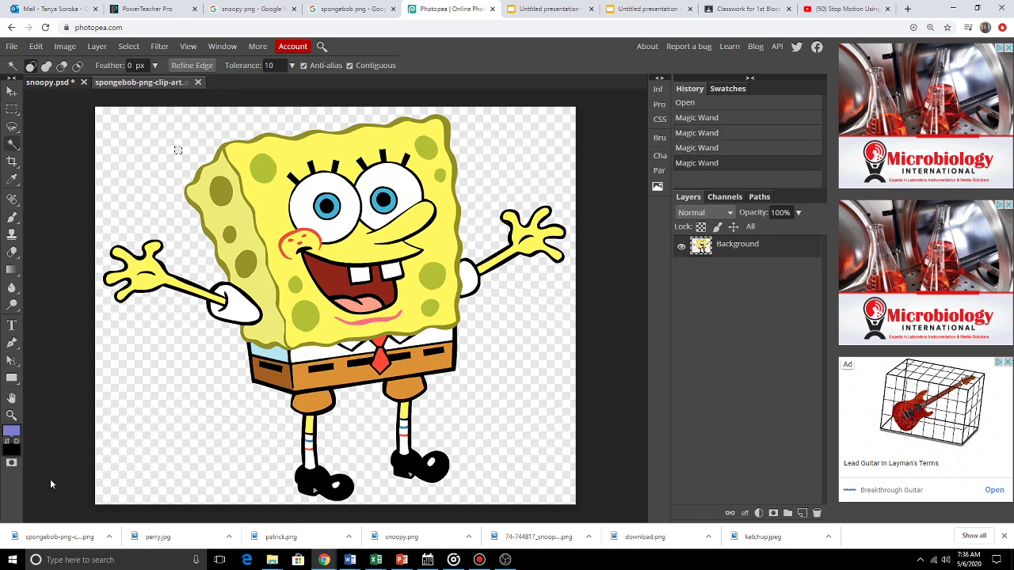
pyautogui.hotkey('ctrl', 'd')
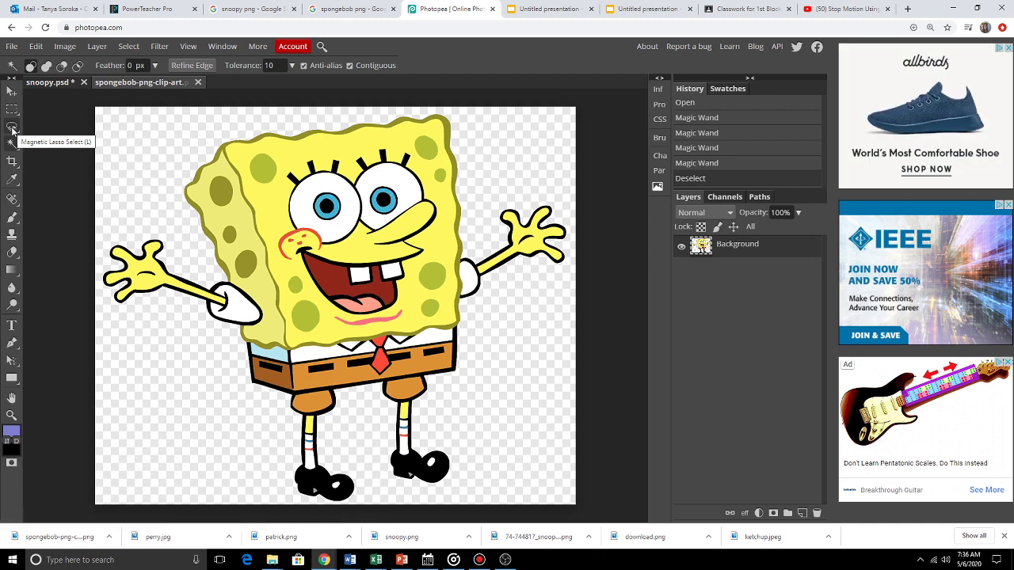
# Try to trace SpongeBob's outline along the upper edge of his body with Magnetic Lasso Select and abandon the trace
pyautogui.click(13, 128)
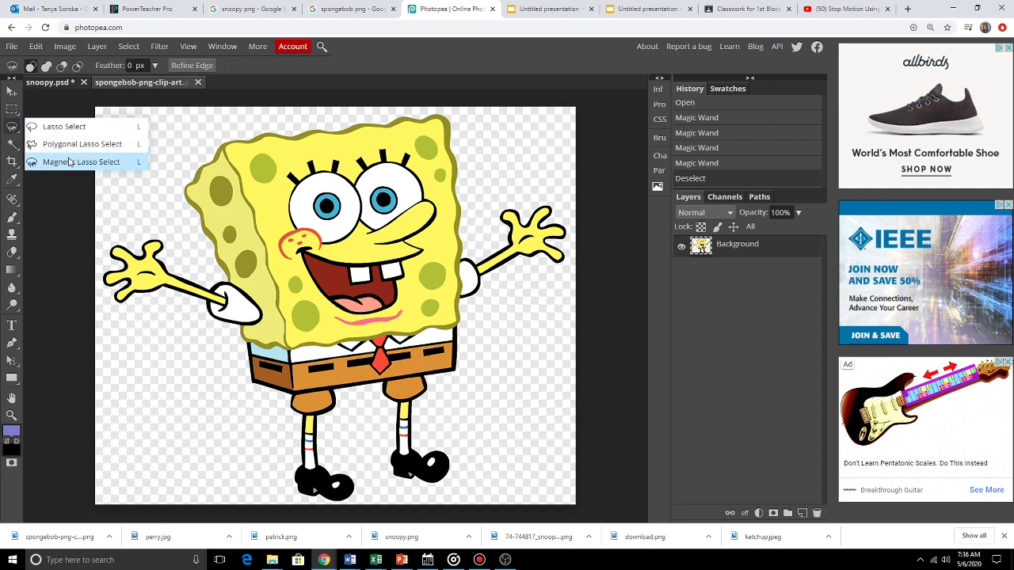
pyautogui.click(69, 162)
pyautogui.click(210, 161)
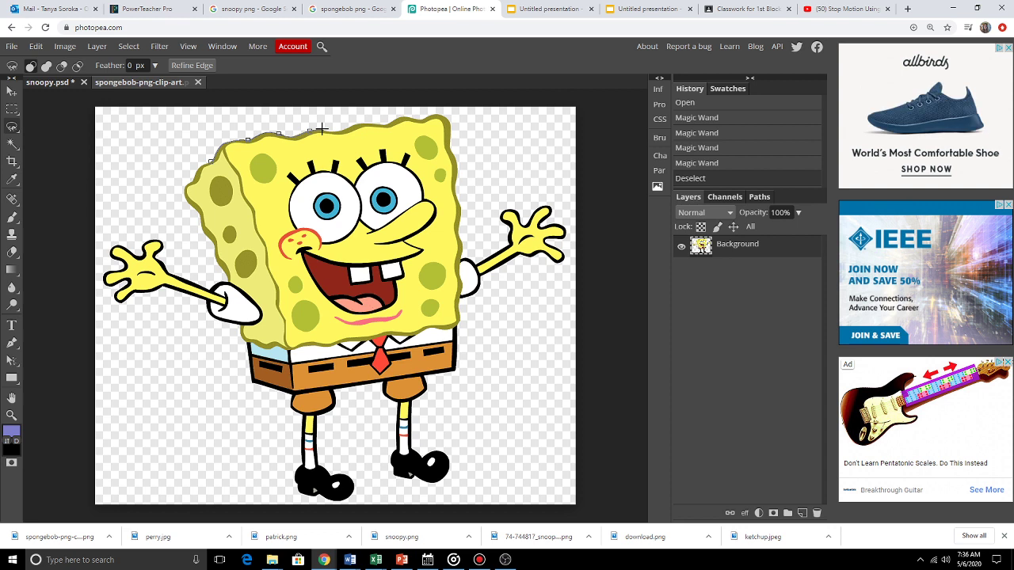
pyautogui.press('Escape')
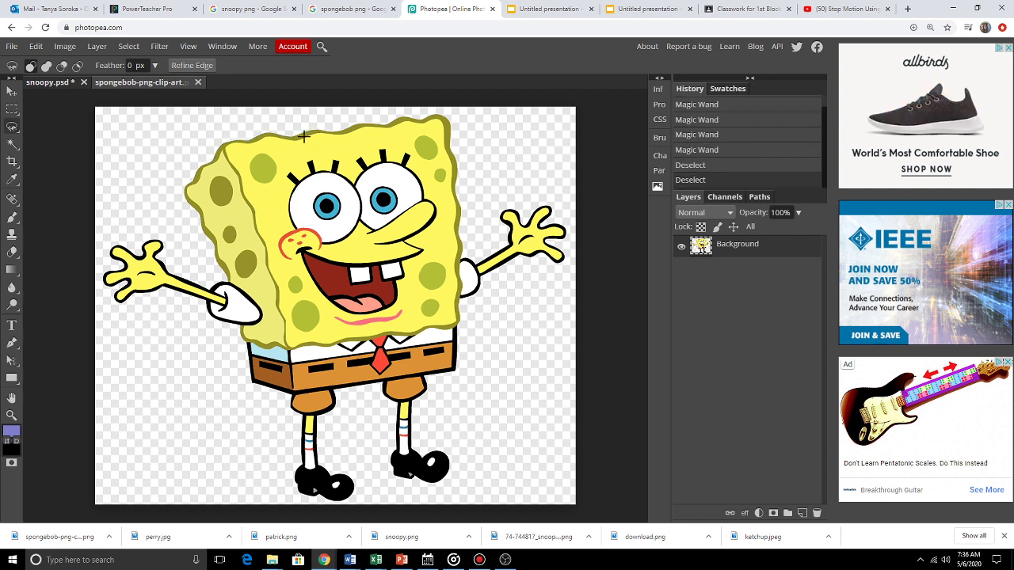
# Select SpongeBob with the Object Selection tool by framing nearly the whole image
pyautogui.rightClick(18, 150)
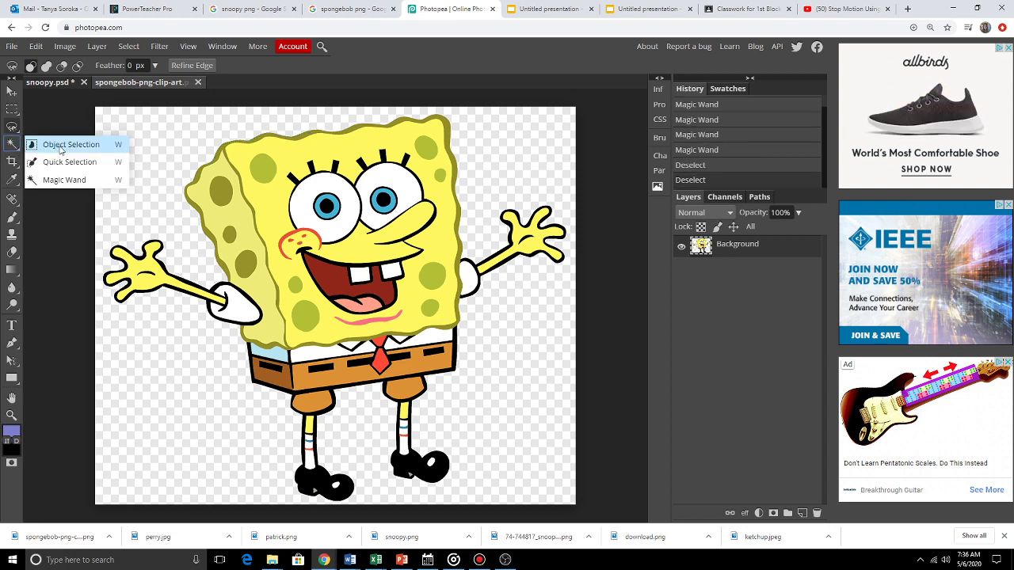
pyautogui.click(55, 149)
pyautogui.moveTo(101, 111); pyautogui.dragTo(572, 501)
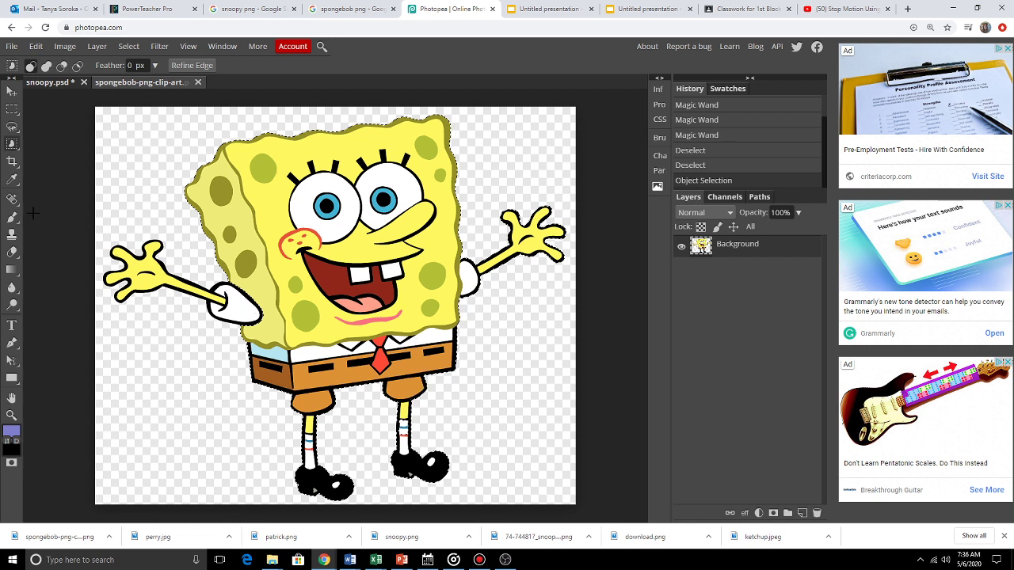
# Clear the current selection and select the whole SpongeBob figure with the Quick Selection tool, starting from his yellow body
pyautogui.rightClick(11, 143)
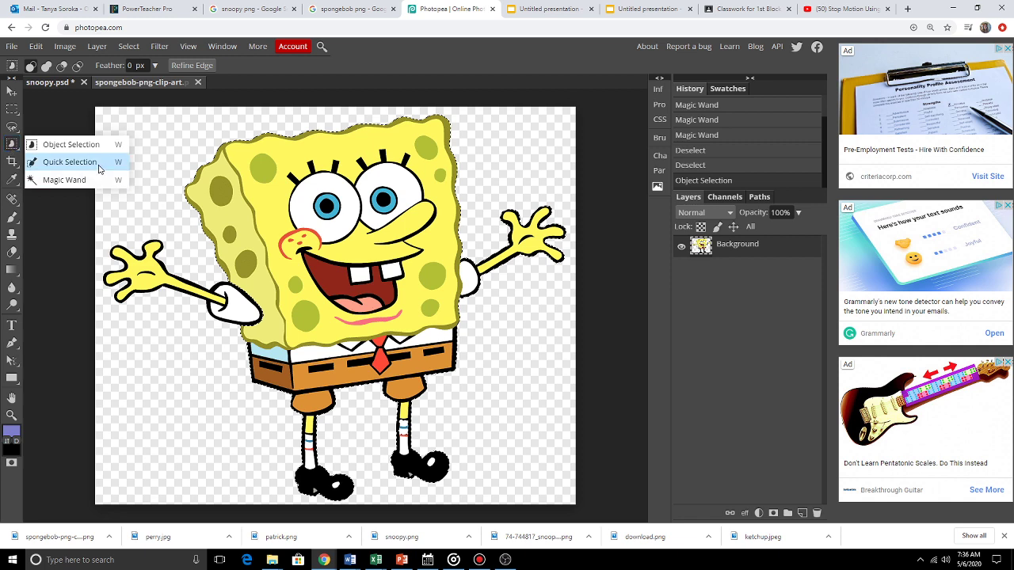
pyautogui.click(70, 161)
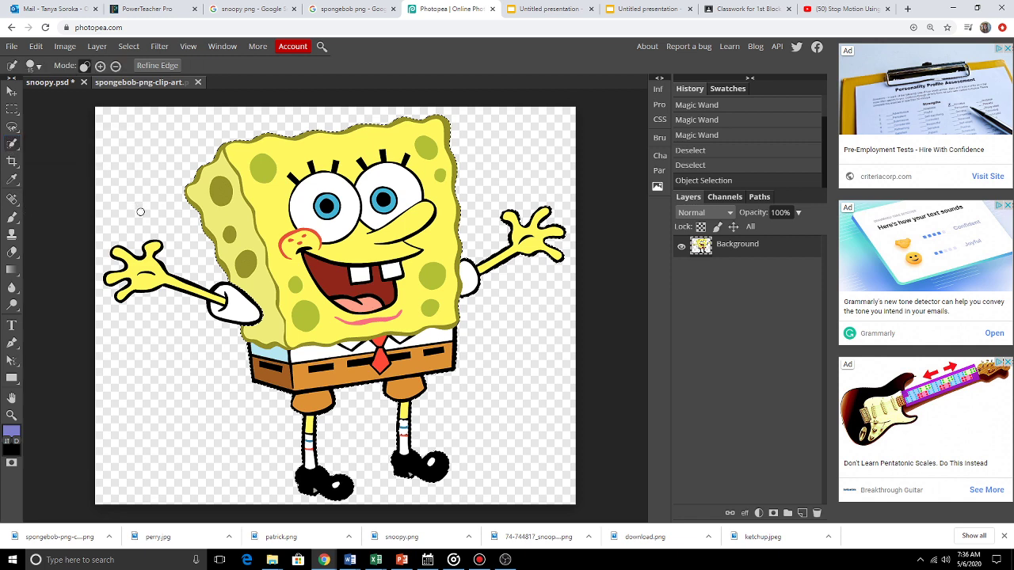
pyautogui.hotkey('ctrl', 'd')
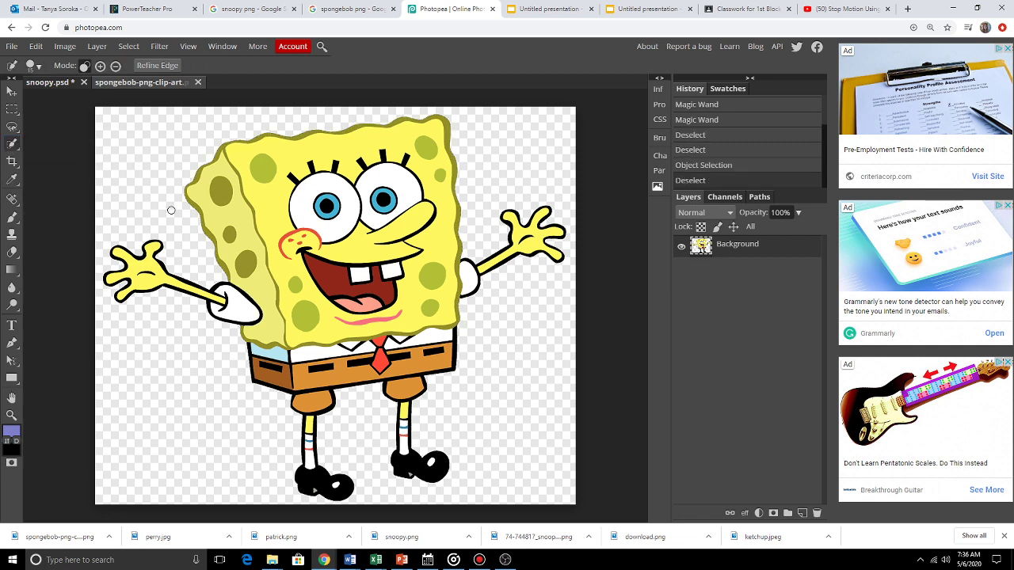
pyautogui.click(279, 167)
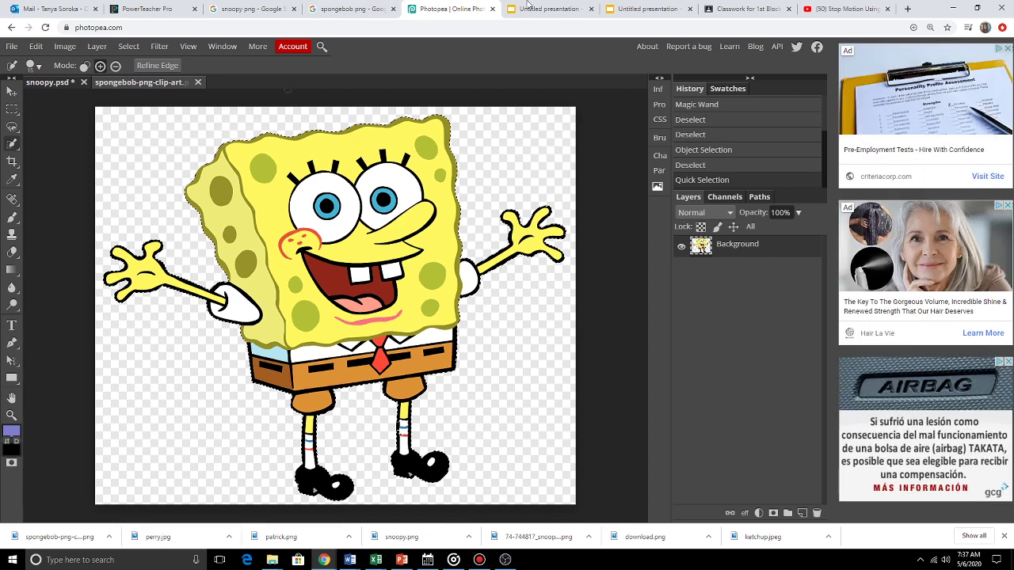
# Switch to the Google Slides presentation and paste the SpongeBob cut-out onto slide 3, the beach slide with Snoopy
pyautogui.click(645, 9)
pyautogui.click(70, 227)
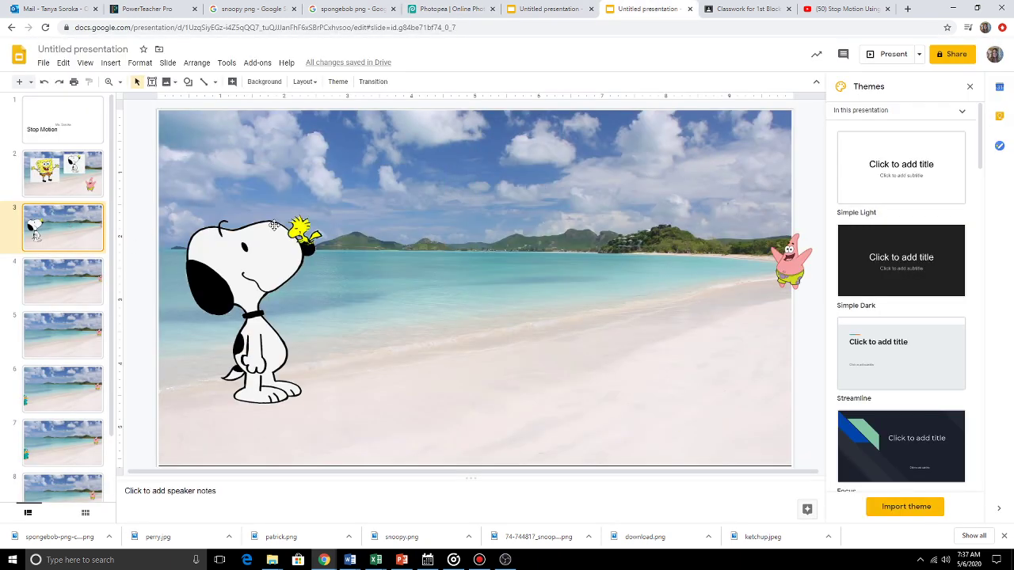
pyautogui.click(441, 216)
pyautogui.hotkey('ctrl', 'v')
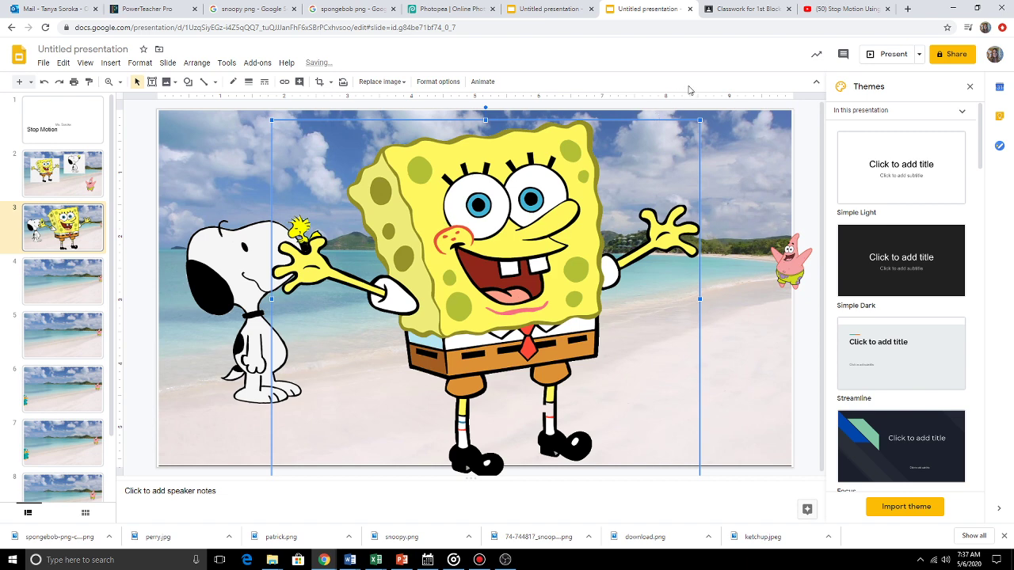
# Scale the SpongeBob cut-out down until he is roughly as tall as Snoopy and deselect him
pyautogui.moveTo(700, 120); pyautogui.dragTo(607, 198)
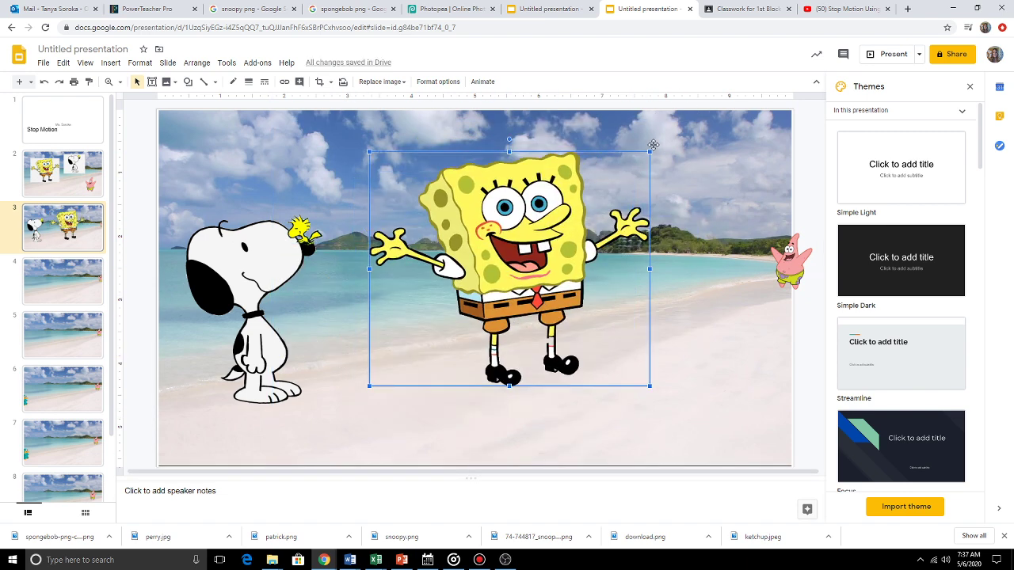
pyautogui.moveTo(649, 152); pyautogui.dragTo(595, 197)
pyautogui.click(70, 177)
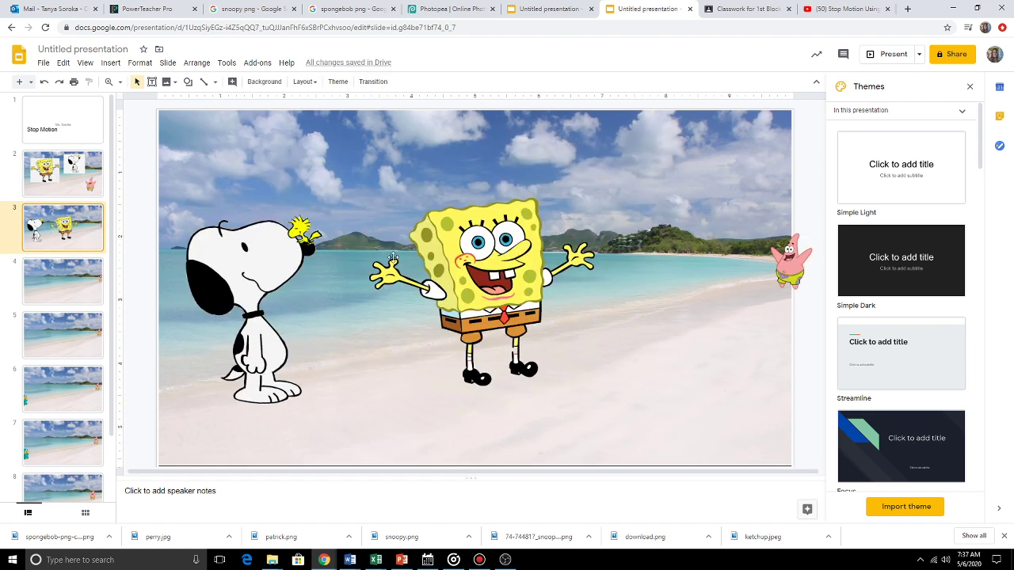
# Switch back to Photopea and review the object selection and lasso tool variants and the two open images
pyautogui.click(422, 9)
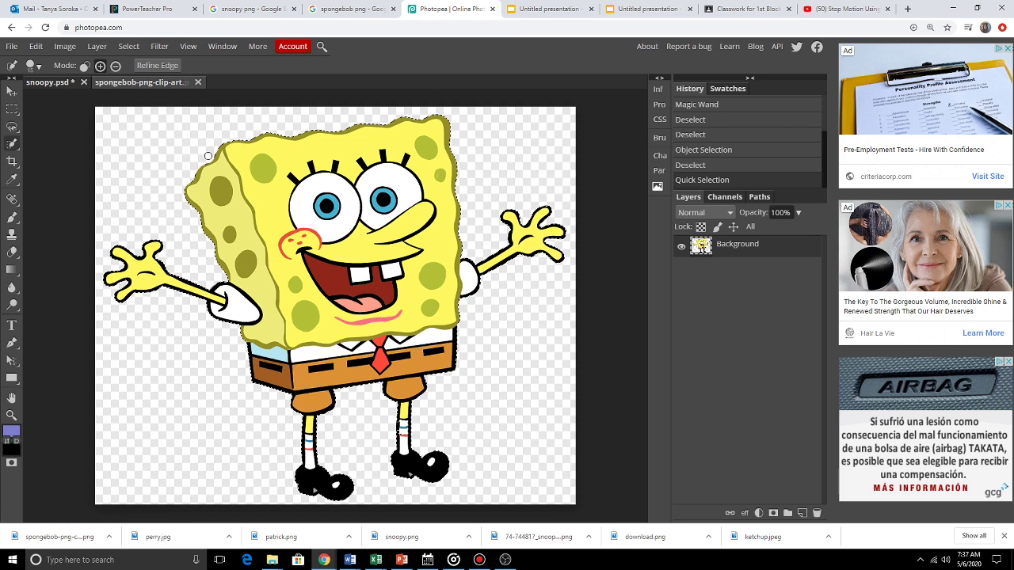
pyautogui.click(12, 144)
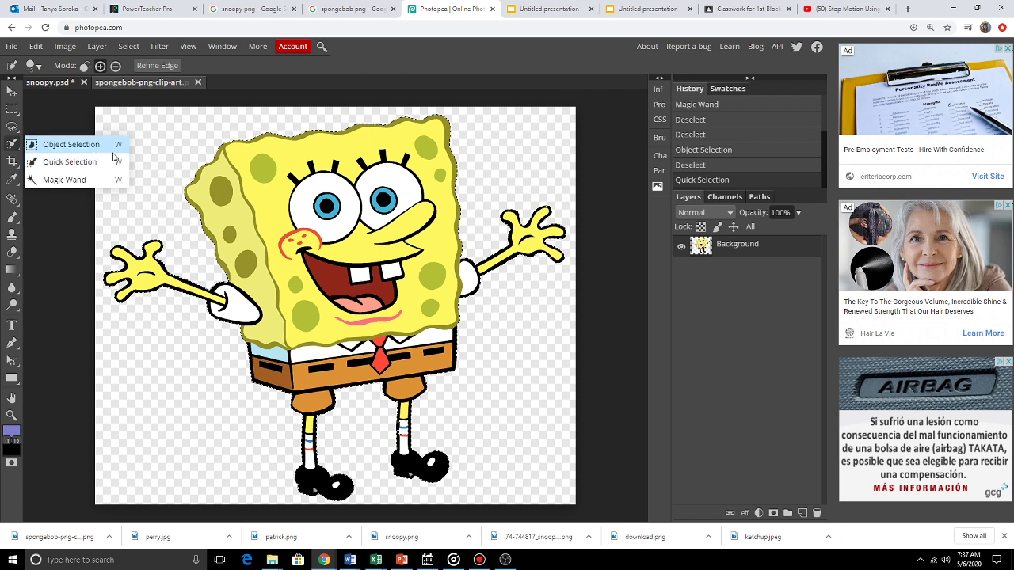
pyautogui.click(12, 127)
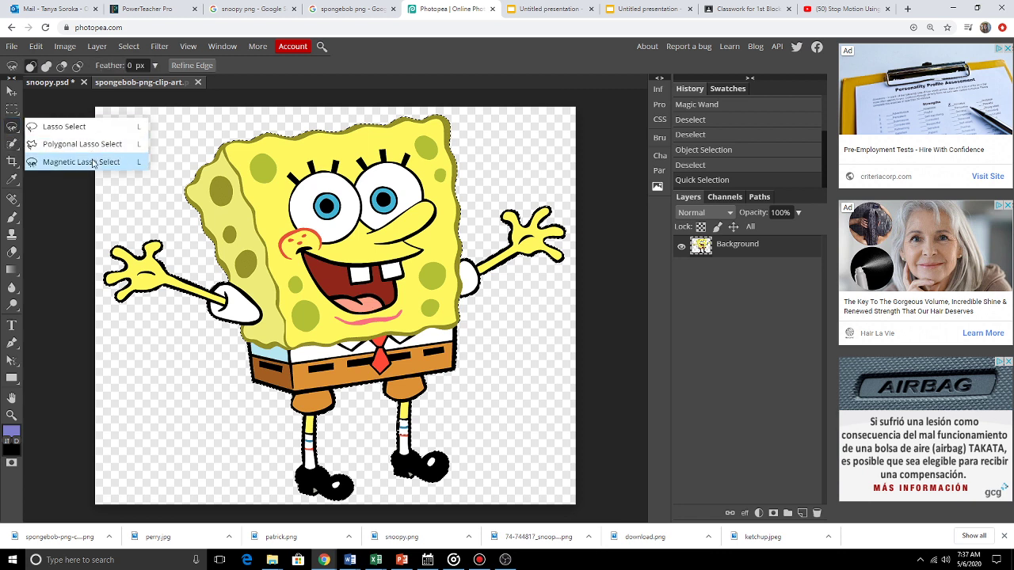
pyautogui.click(82, 162)
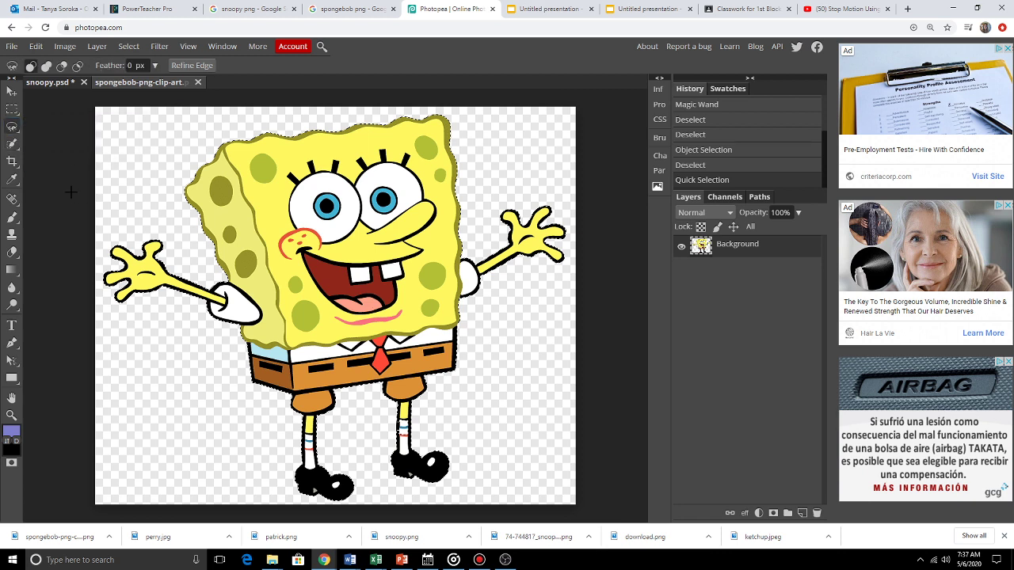
pyautogui.click(64, 85)
pyautogui.click(120, 83)
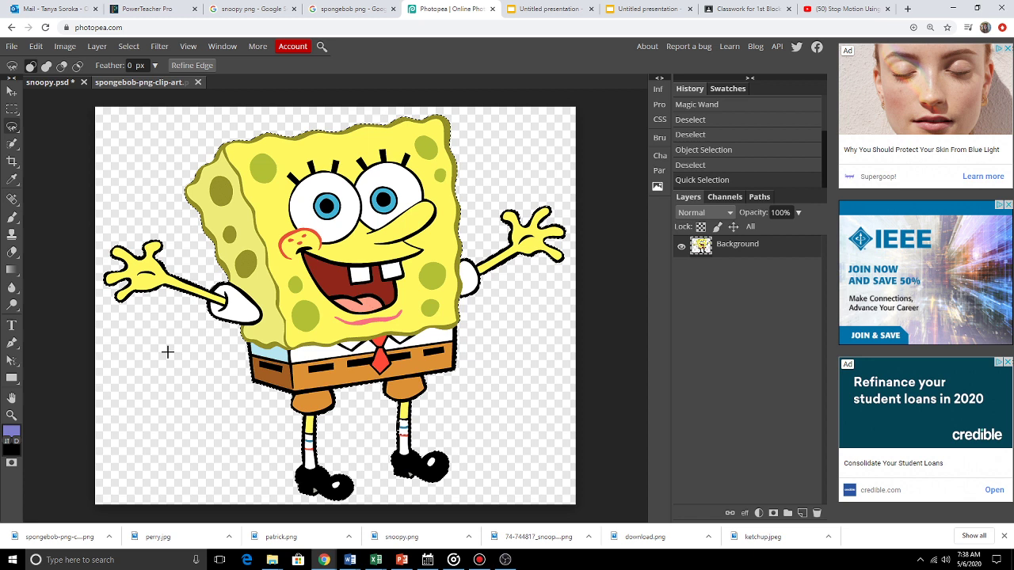
pyautogui.rightClick(12, 127)
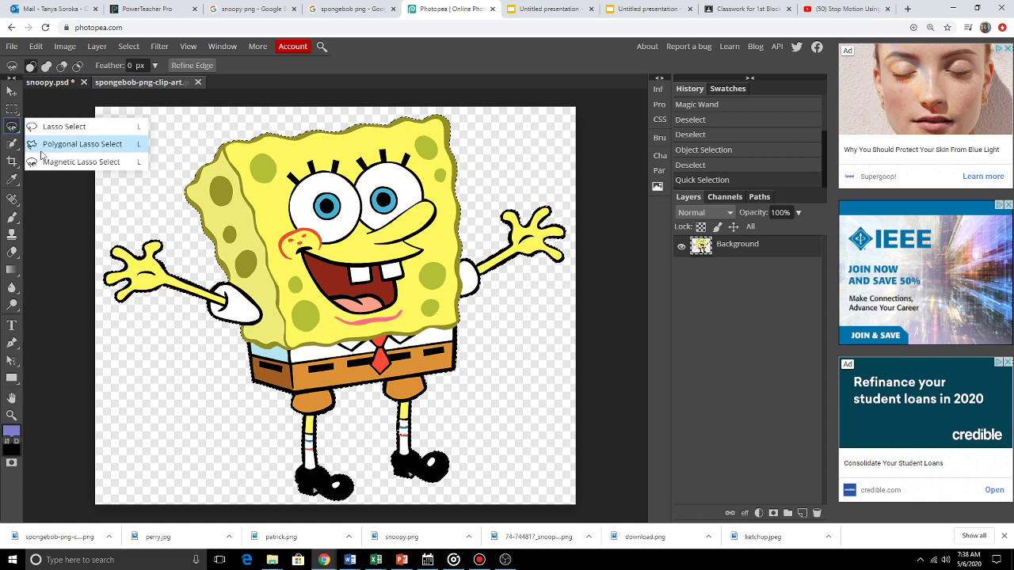
# Try to select the checkered background near the image's upper-left corner with the Magic Wand
pyautogui.rightClick(12, 143)
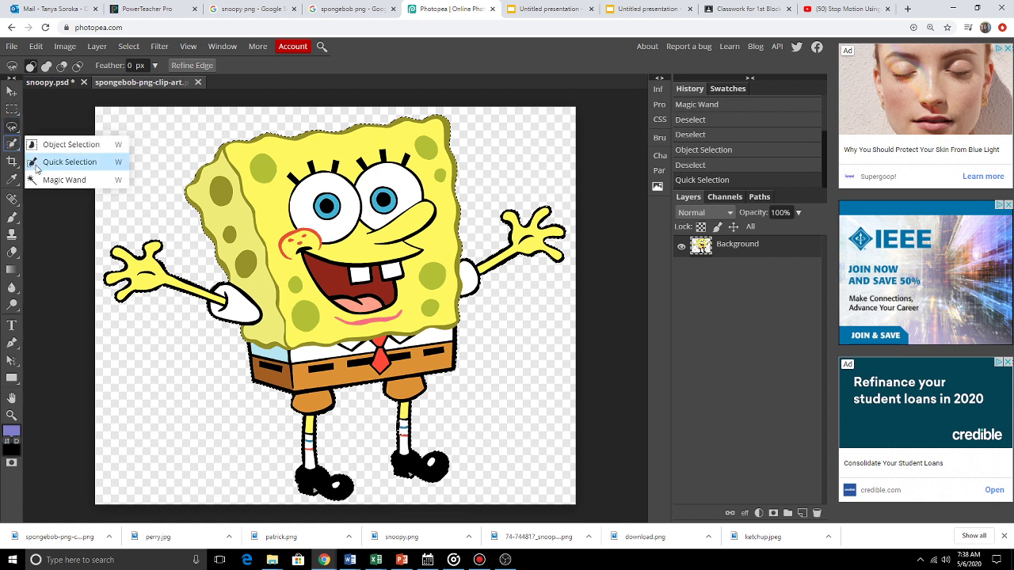
pyautogui.click(55, 179)
pyautogui.click(114, 143)
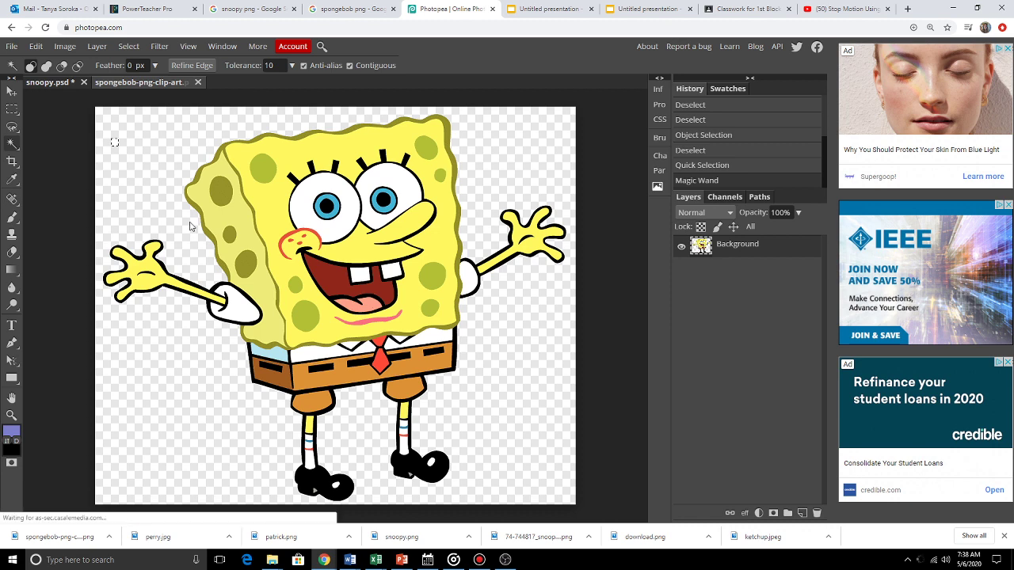
# Switch to Google Slides, paste the copied image onto slide 3 as a test and delete it
pyautogui.click(672, 8)
pyautogui.hotkey('ctrl', 'v')
pyautogui.moveTo(500, 309); pyautogui.dragTo(662, 197)
pyautogui.press('Delete')
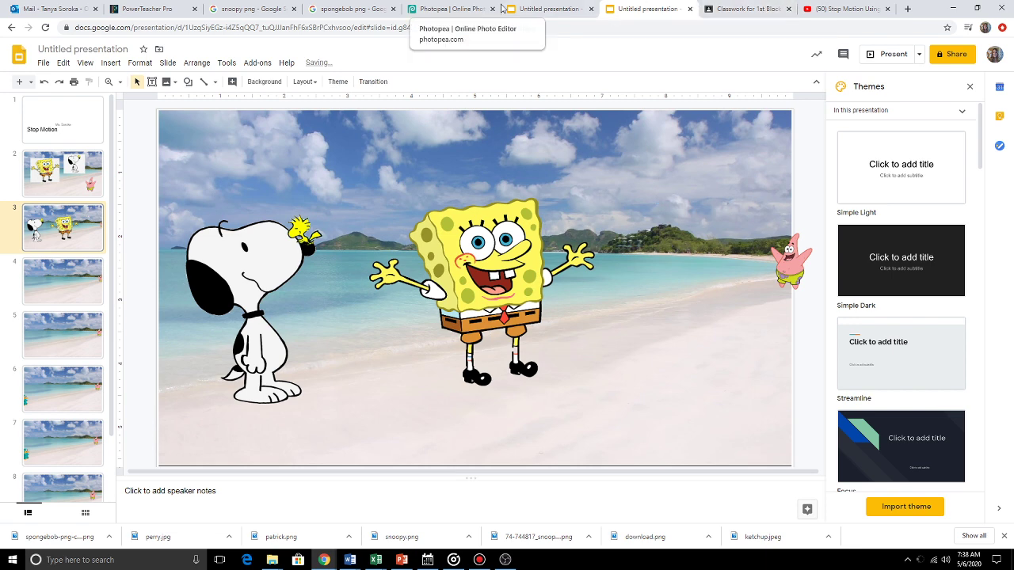
# Switch to Photopea, frame most of the SpongeBob image with Rectangle Select and shift the selection slightly up and left
pyautogui.click(448, 9)
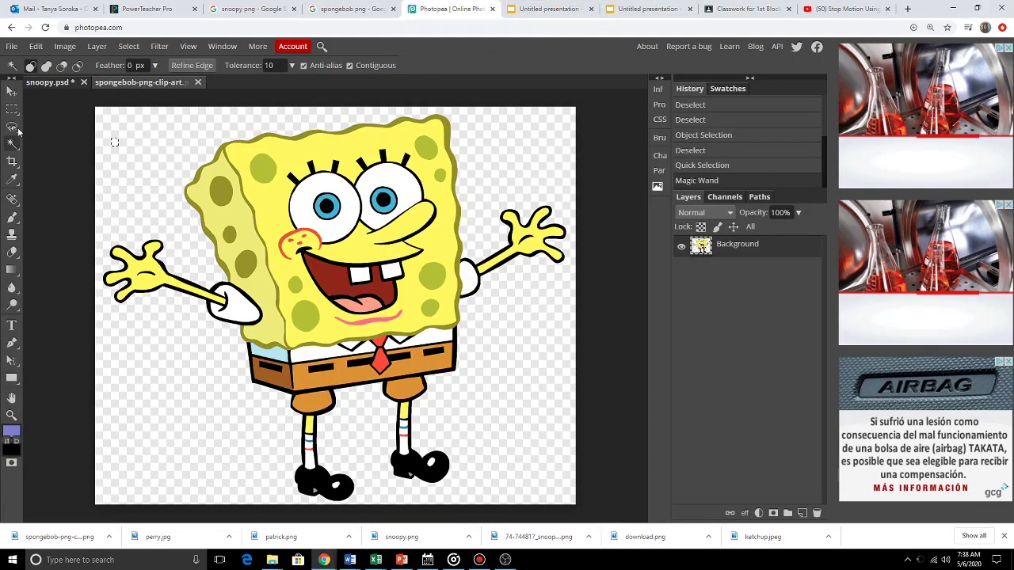
pyautogui.click(12, 109)
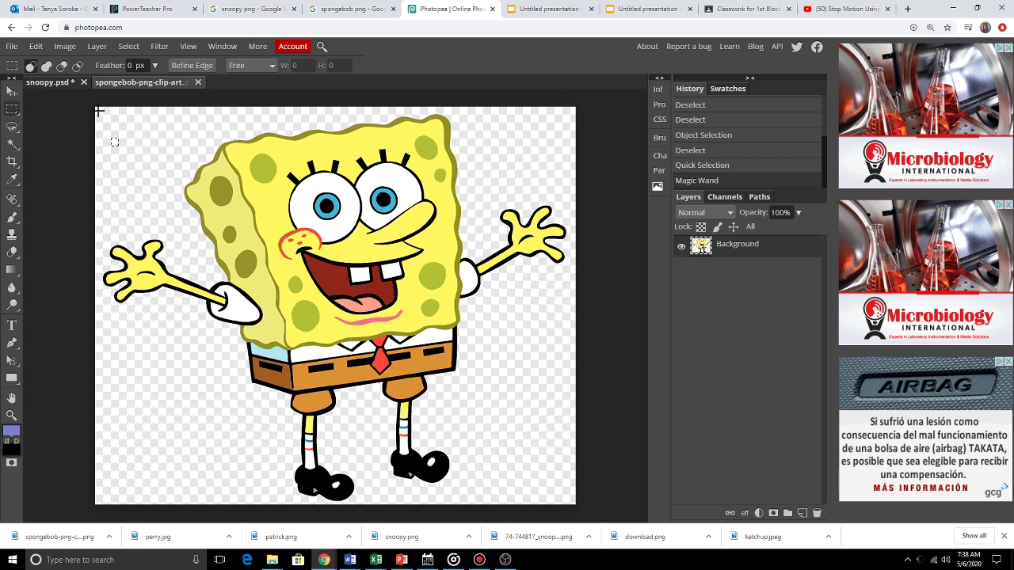
pyautogui.moveTo(127, 117); pyautogui.dragTo(564, 503)
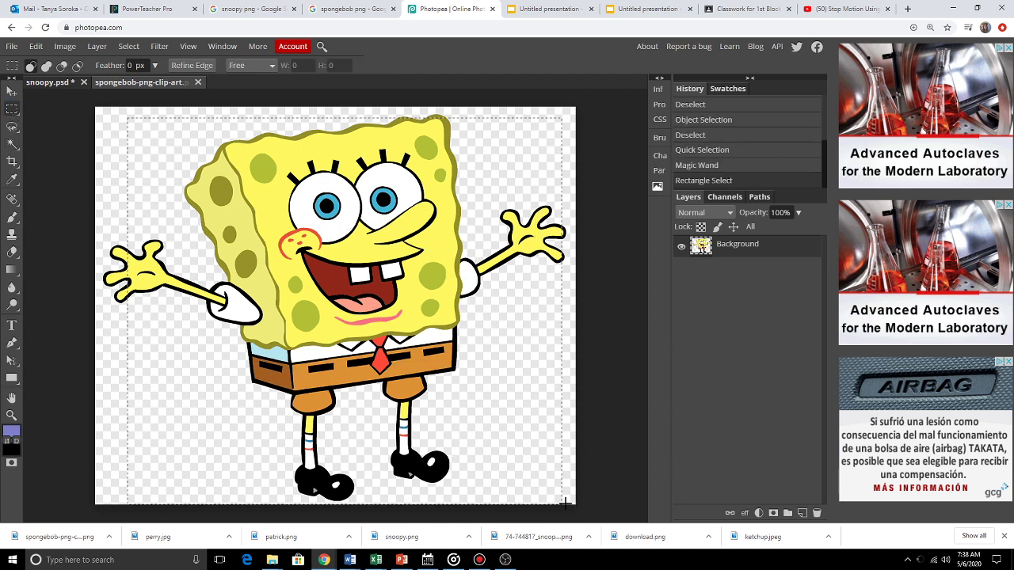
pyautogui.moveTo(357, 358)
pyautogui.mouseDown()
pyautogui.moveTo(326, 357)
pyautogui.moveTo(339, 350)
pyautogui.mouseUp()
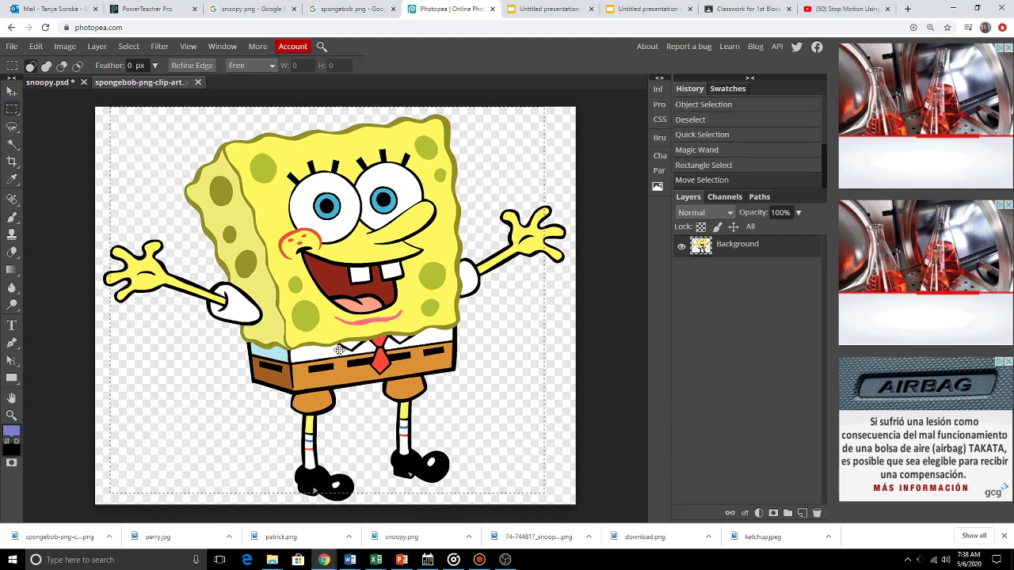
# Discard the shifted selection and redraw a rectangular selection around most of SpongeBob, including the checkered background
pyautogui.rightClick(411, 199)
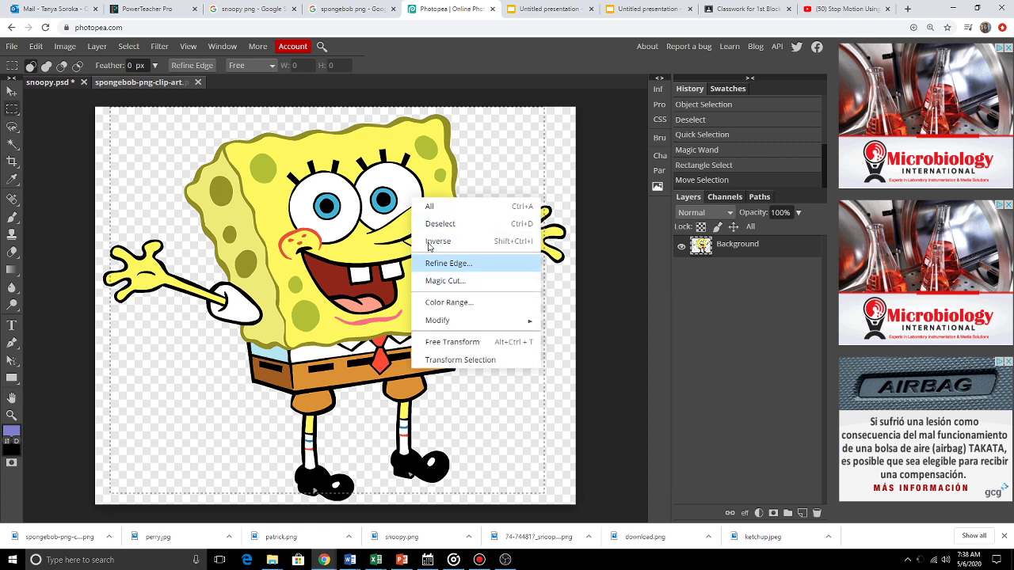
pyautogui.click(317, 91)
pyautogui.moveTo(356, 126); pyautogui.dragTo(384, 364)
pyautogui.moveTo(132, 112); pyautogui.dragTo(551, 495)
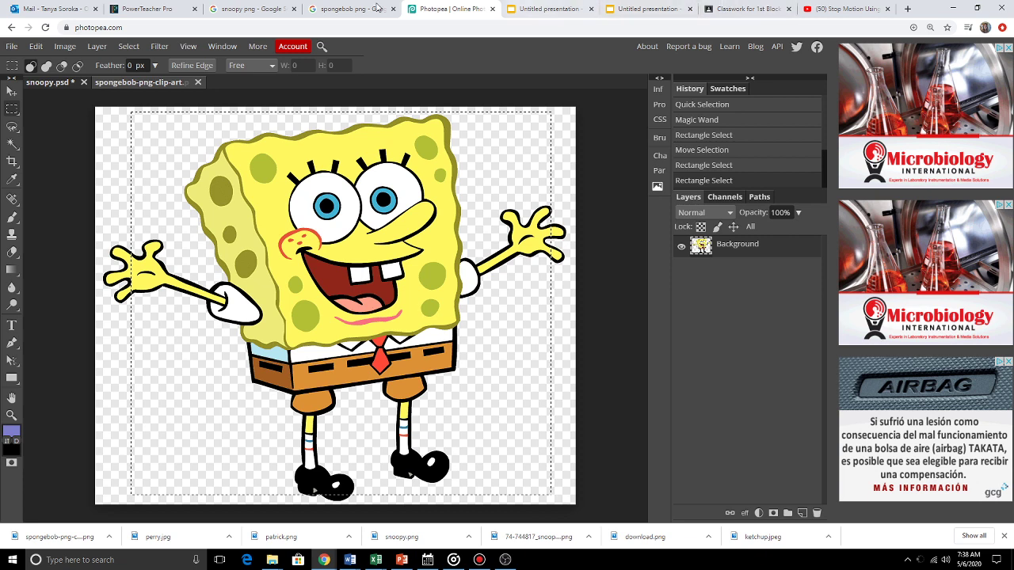
# Switch to Google Slides, paste the rectangular SpongeBob copy onto slide 3, scale it down for comparison and delete it
pyautogui.click(645, 8)
pyautogui.click(598, 204)
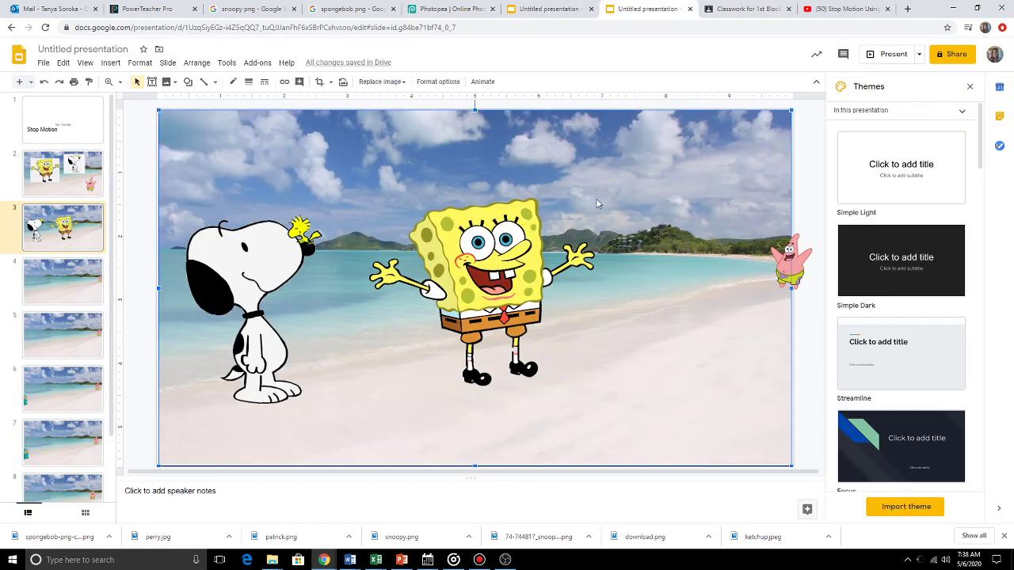
pyautogui.hotkey('ctrl', 'v')
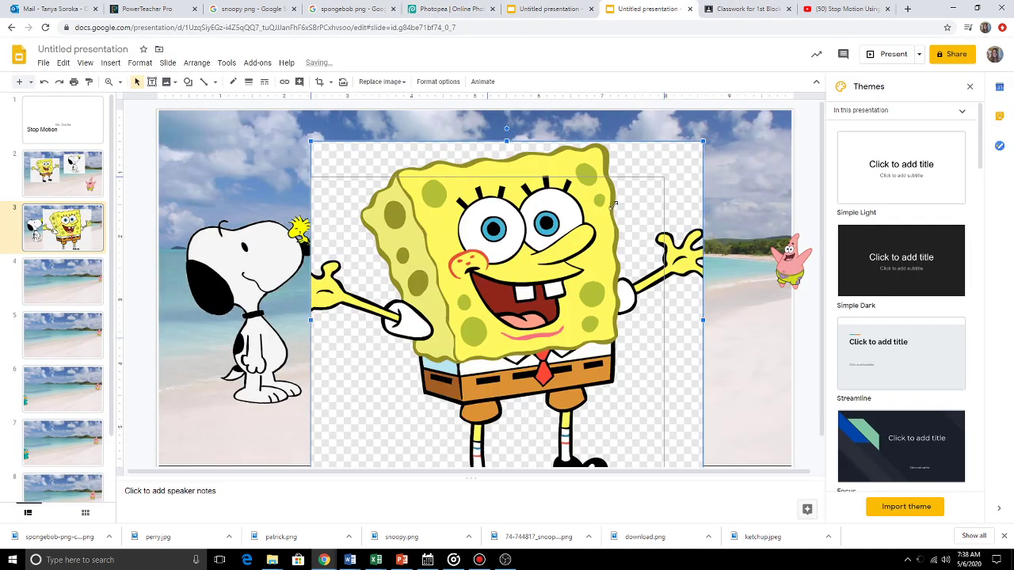
pyautogui.moveTo(665, 168); pyautogui.dragTo(496, 351)
pyautogui.press('Delete')
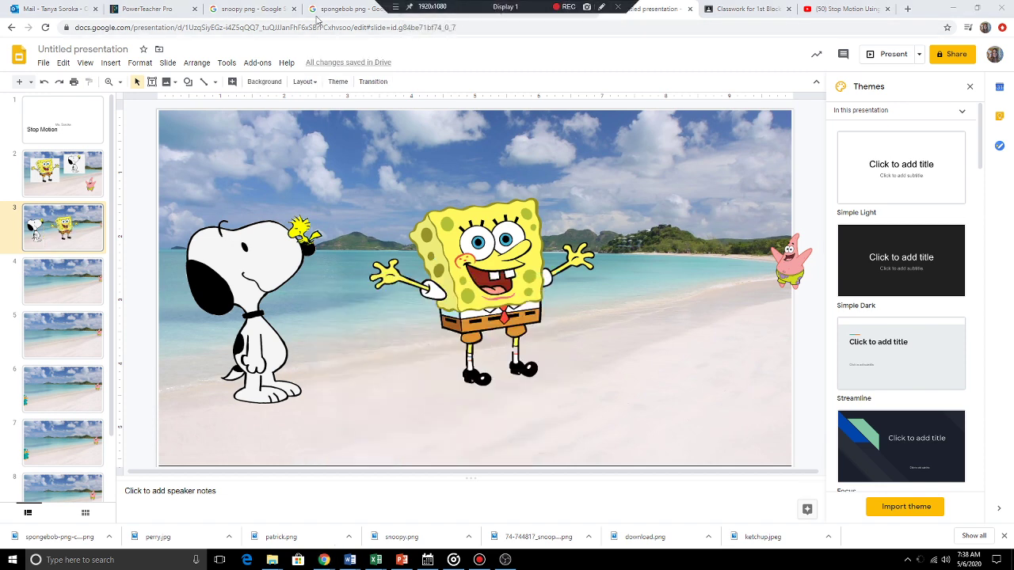
# Switch back to Photopea and clear the rectangular selection on the SpongeBob image
pyautogui.click(448, 8)
pyautogui.click(100, 199)
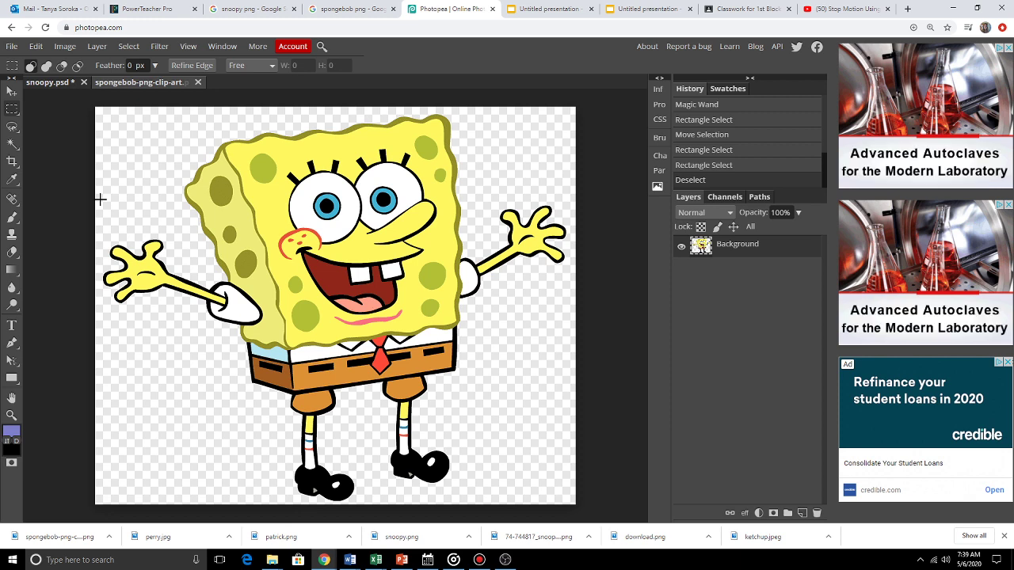
pyautogui.click(505, 560)
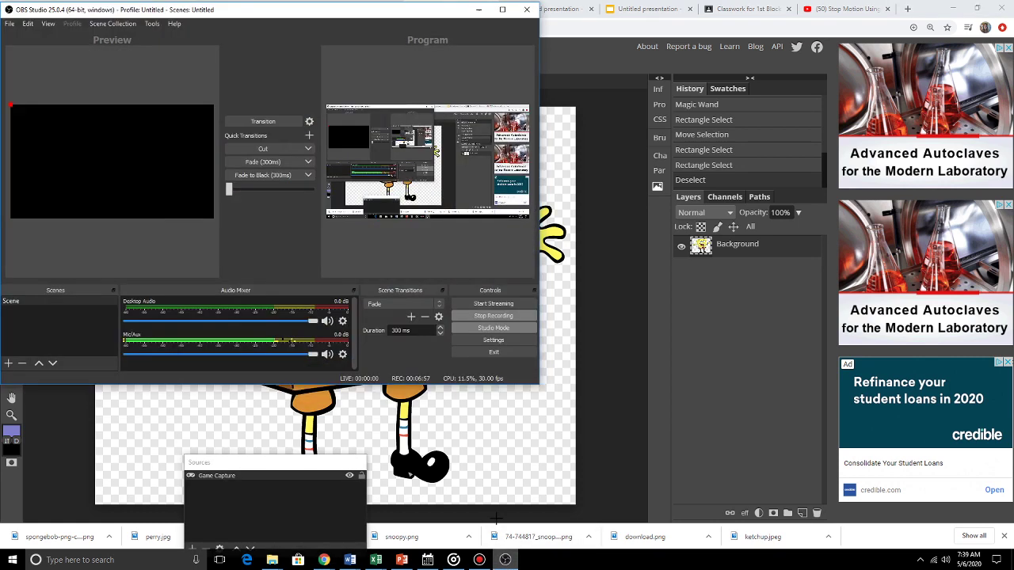